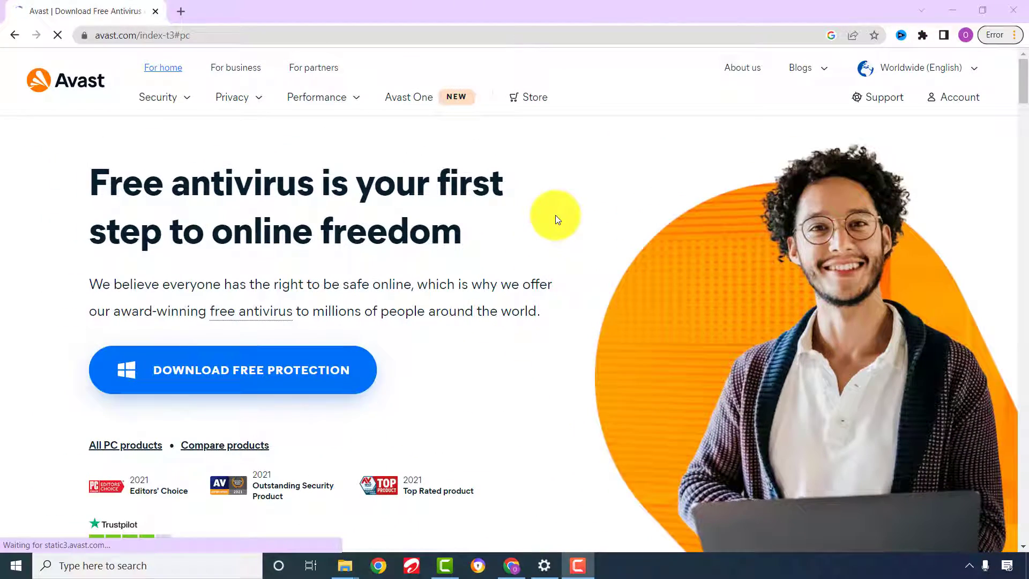
Scroll down the avast.com home and comparison pages to the Free, $39.99 and $51.99 plans.
scroll(555, 217, "down", 6)
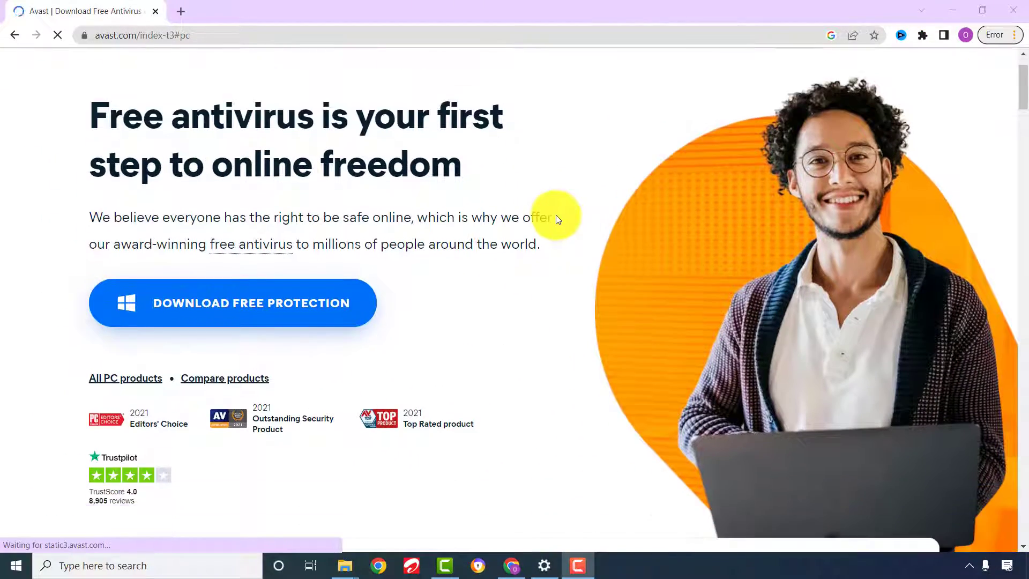
scroll(557, 218, "down", 7)
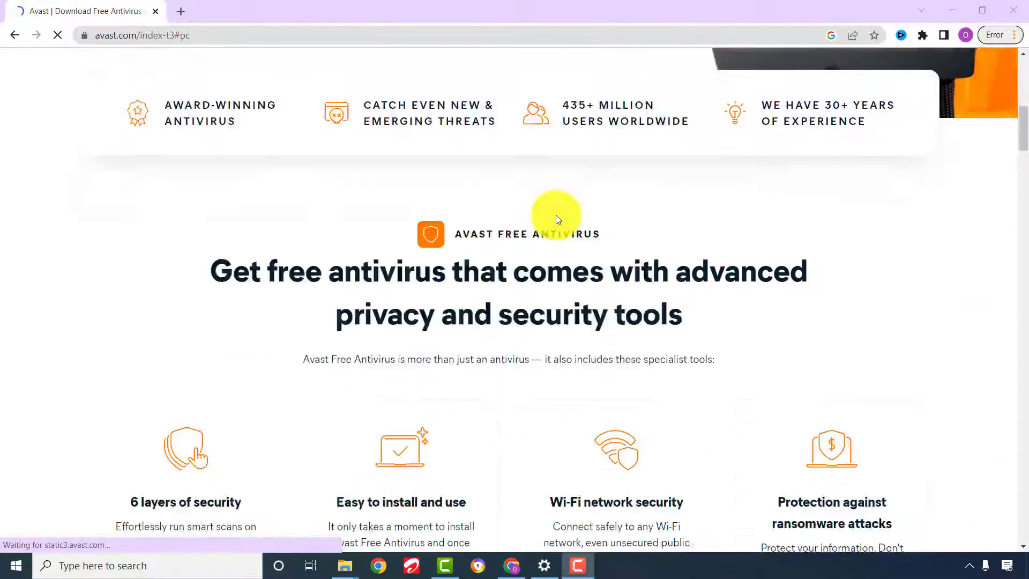
scroll(556, 217, "down", 1)
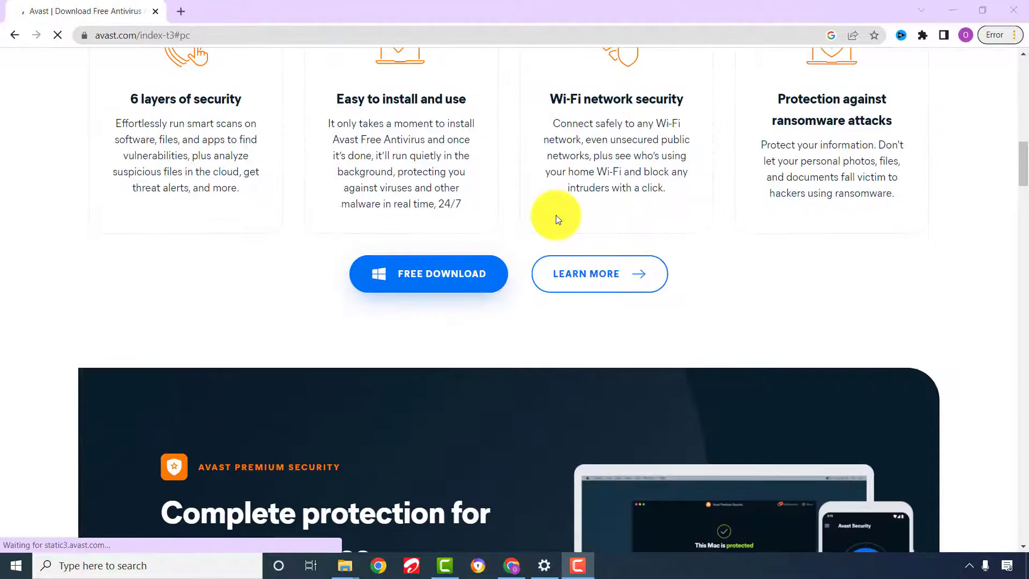
scroll(556, 215, "down", 4)
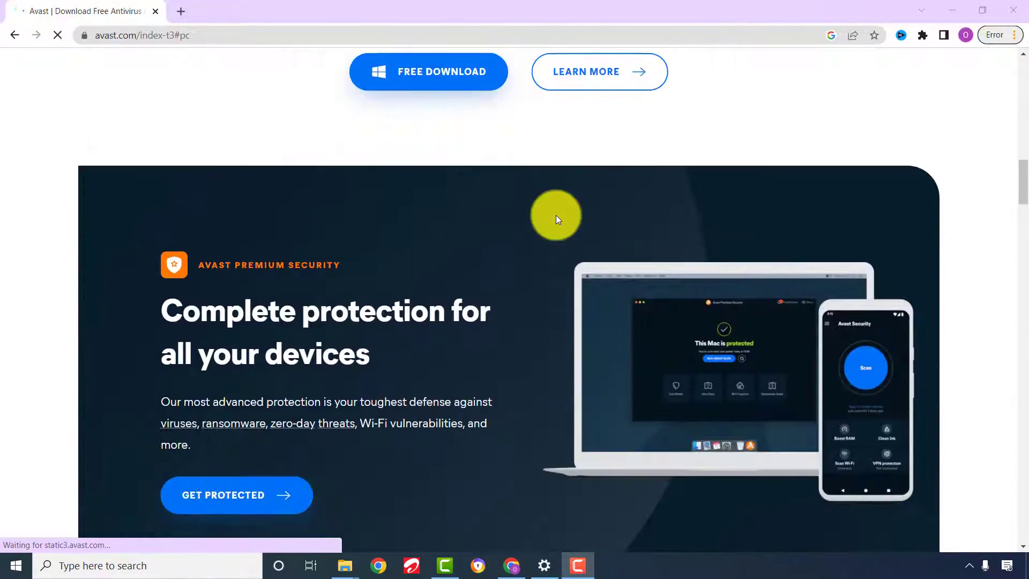
scroll(555, 215, "down", 5)
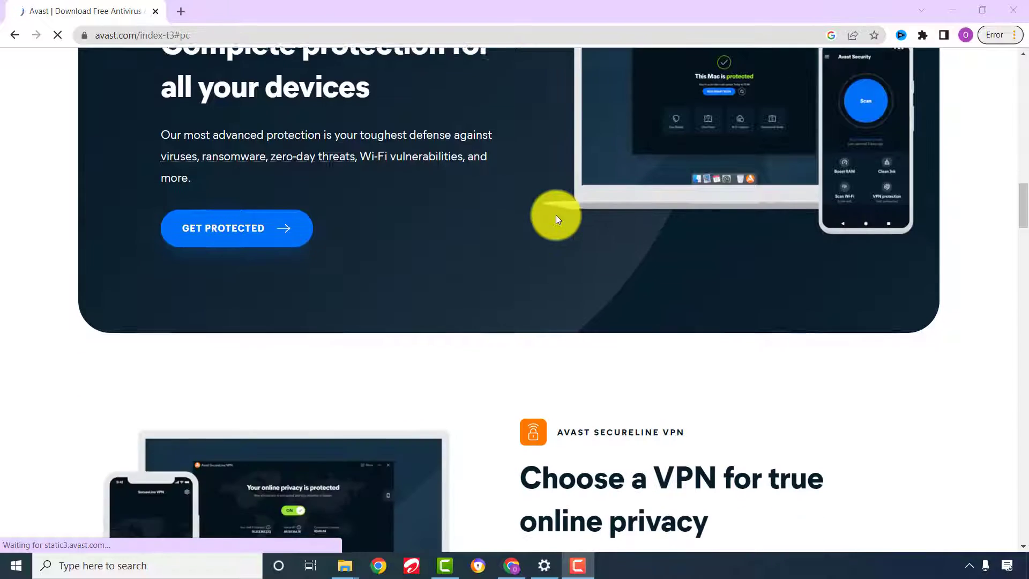
scroll(555, 215, "down", 7)
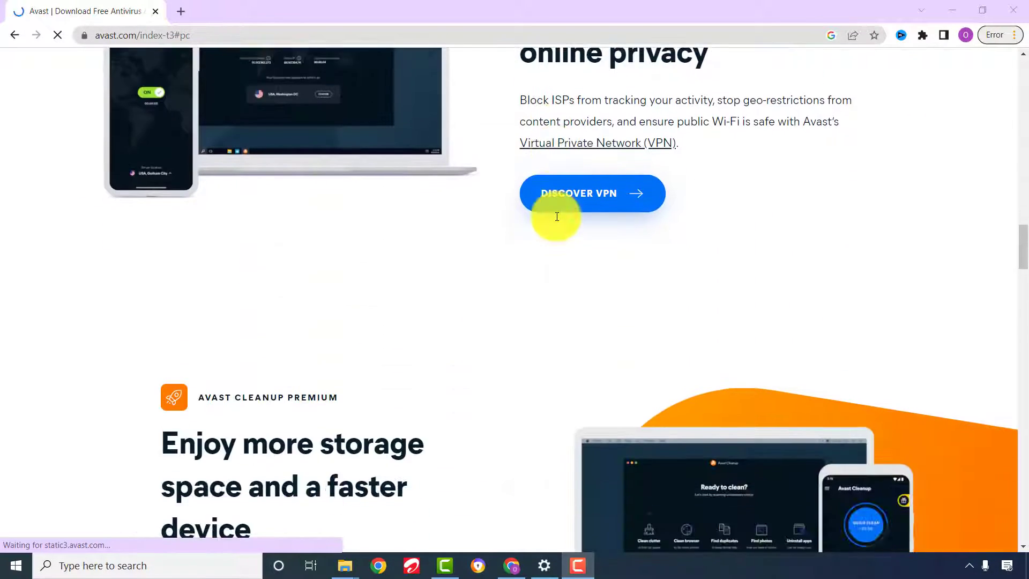
scroll(557, 216, "down", 3)
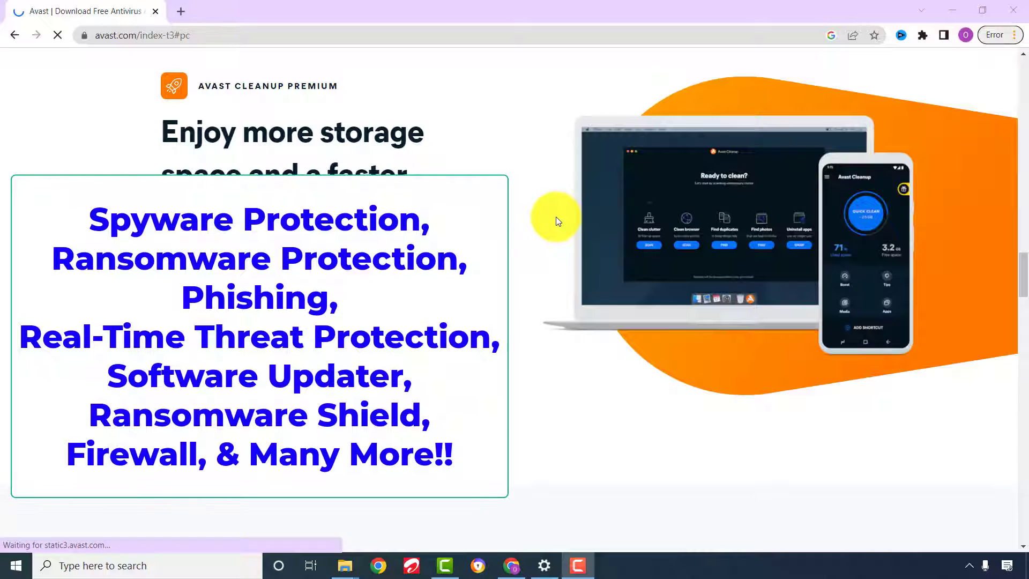
scroll(555, 216, "down", 2)
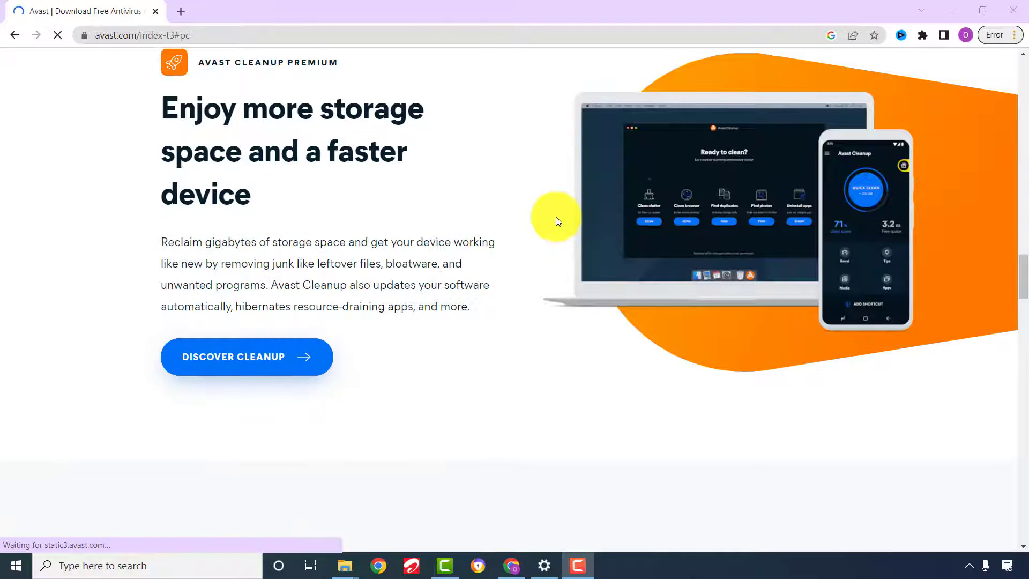
scroll(555, 217, "down", 9)
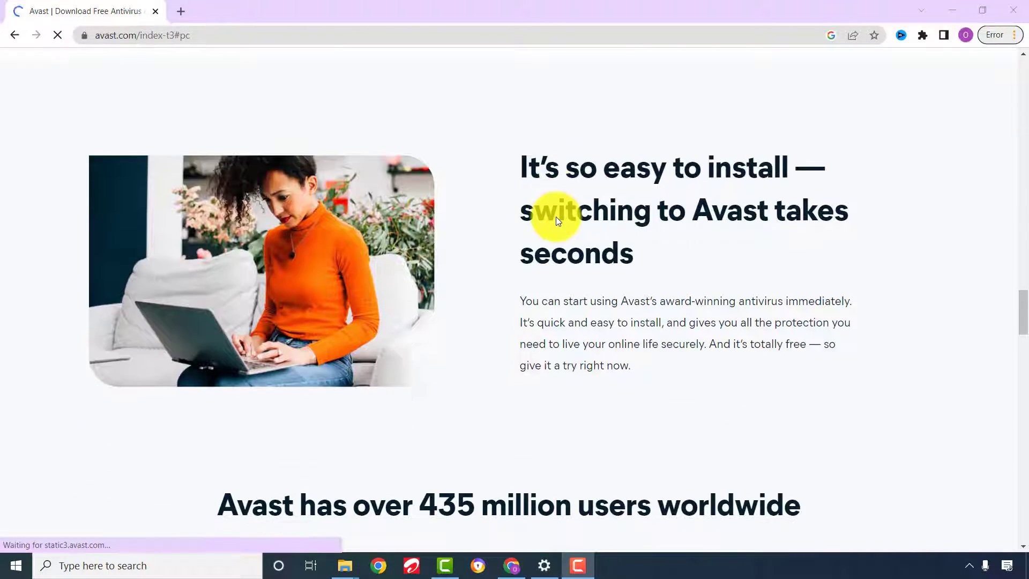
scroll(556, 217, "down", 7)
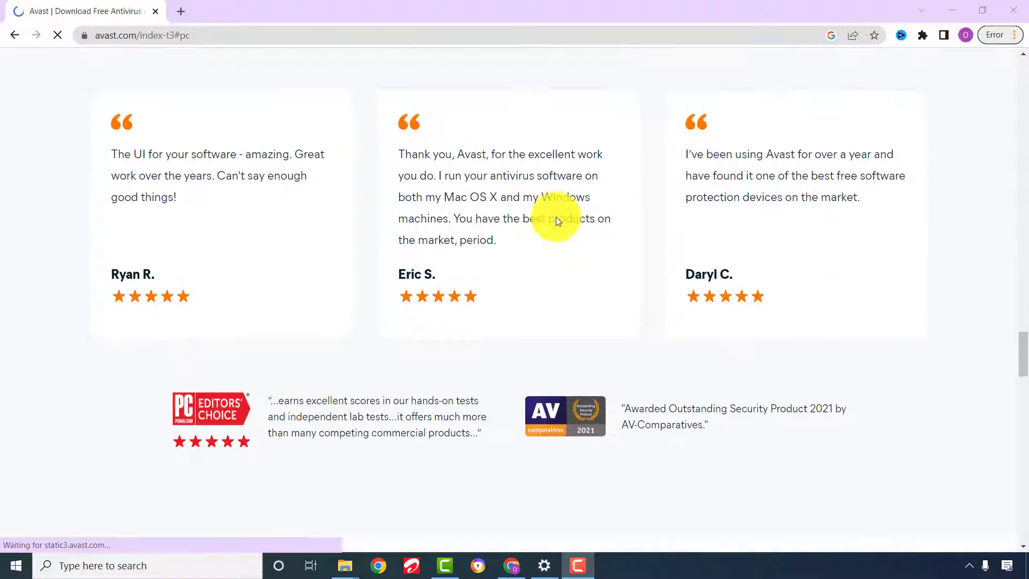
scroll(556, 216, "down", 8)
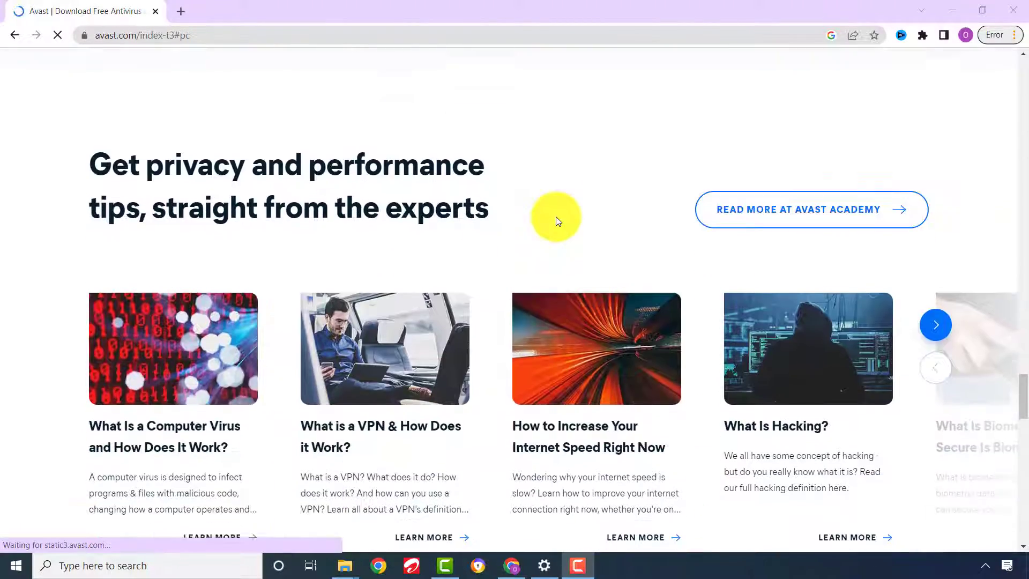
scroll(555, 217, "down", 7)
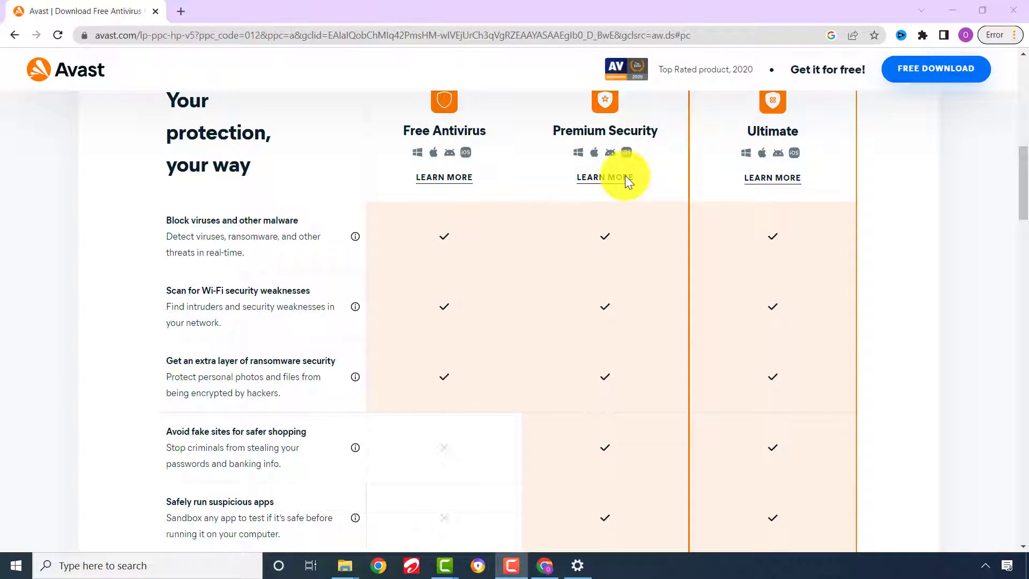
scroll(626, 176, "down", 1)
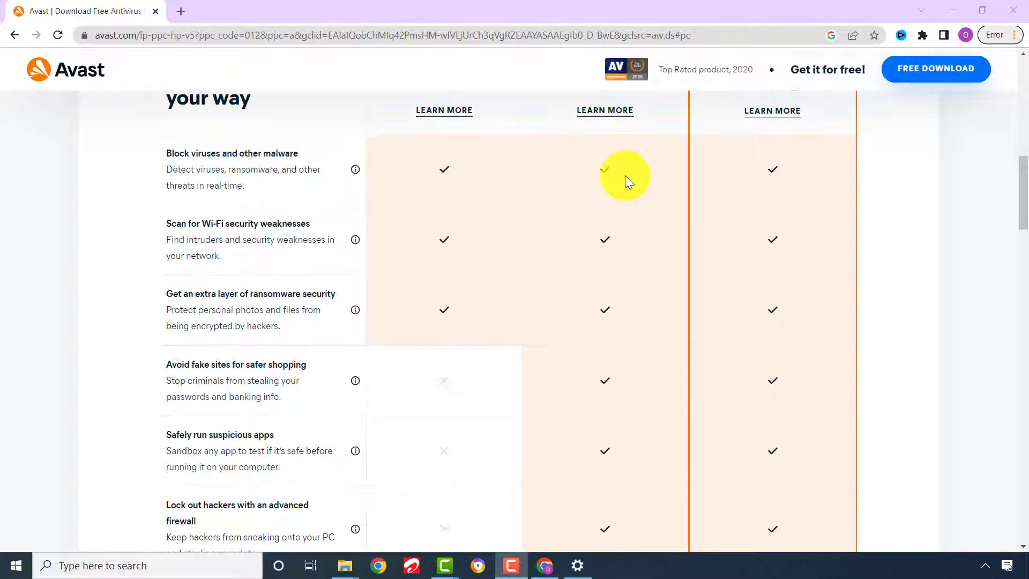
scroll(625, 176, "down", 3)
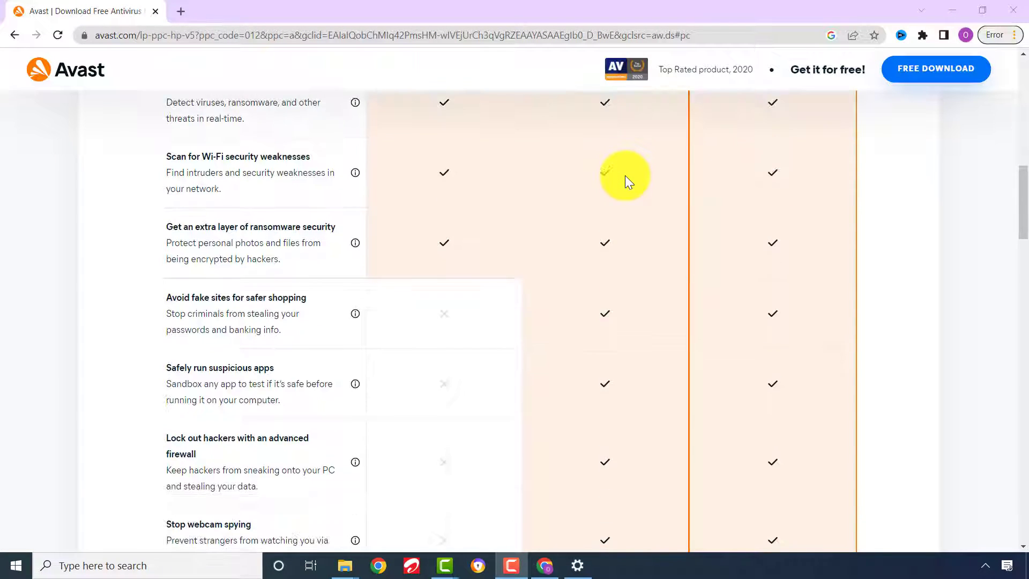
scroll(625, 175, "down", 6)
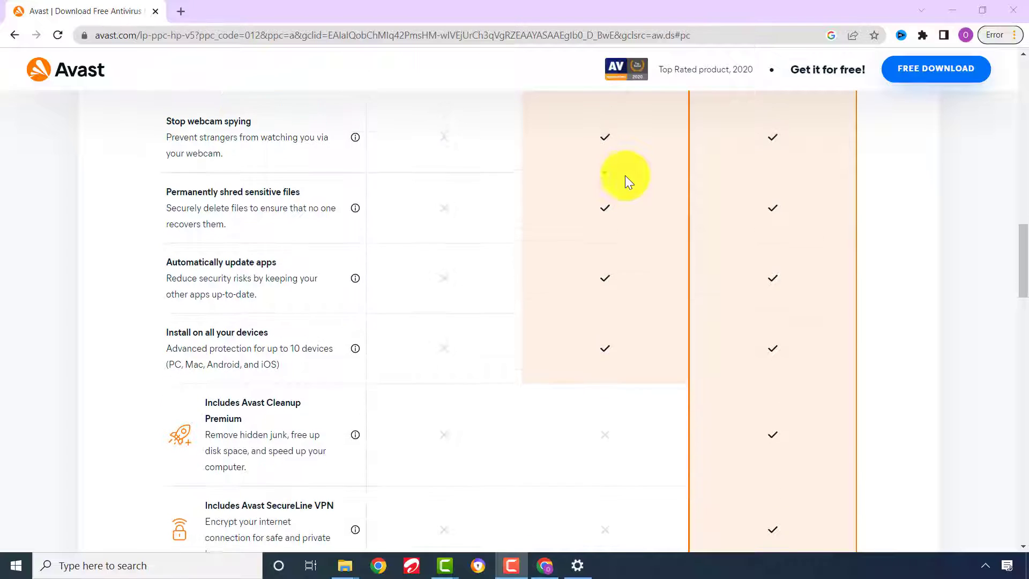
scroll(625, 175, "down", 4)
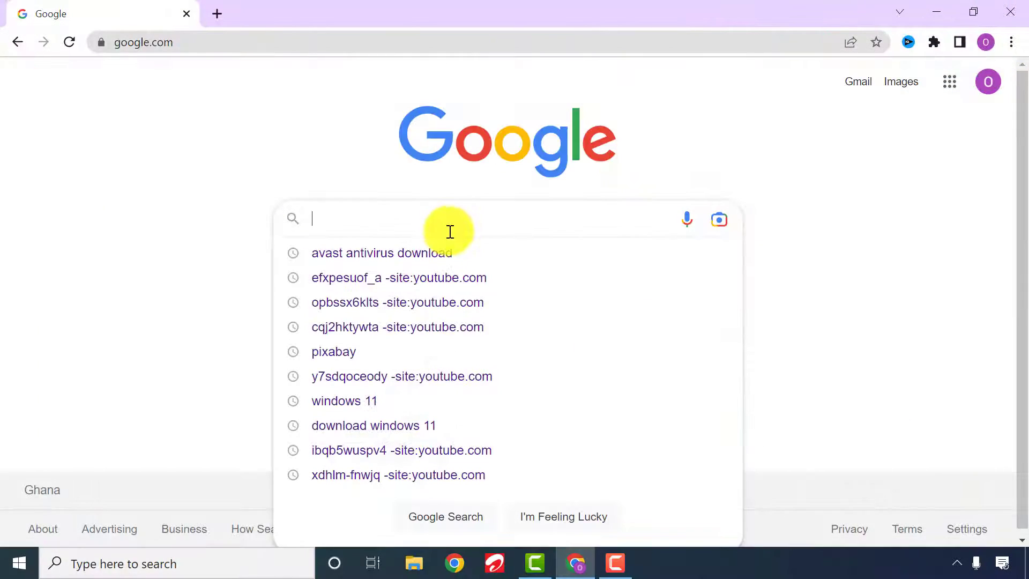
Open the Avast Free Antivirus ad from the 'avast antivirus download' search and start the free download.
left_click(434, 251)
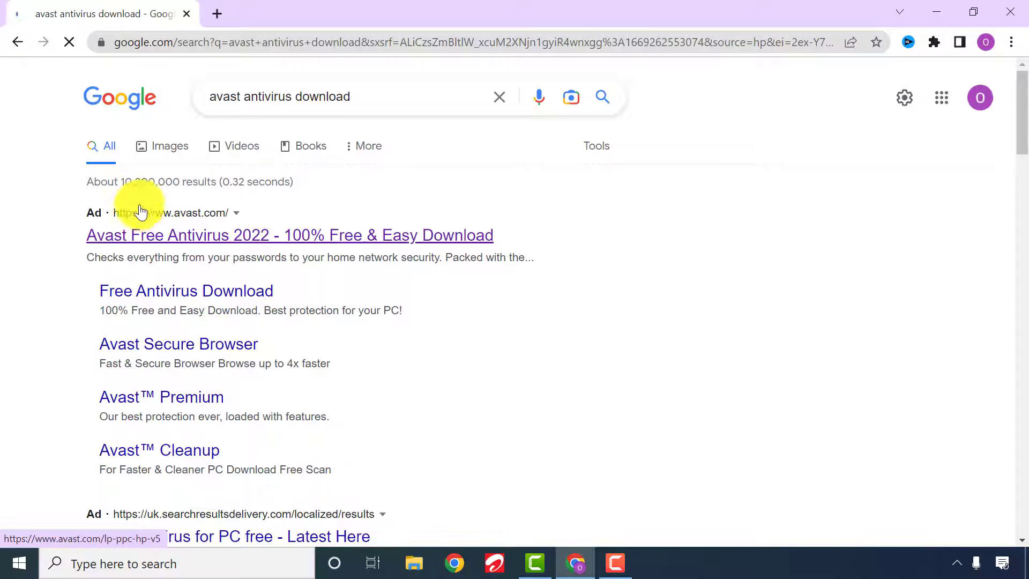
left_click_drag(520, 236, 269, 237)
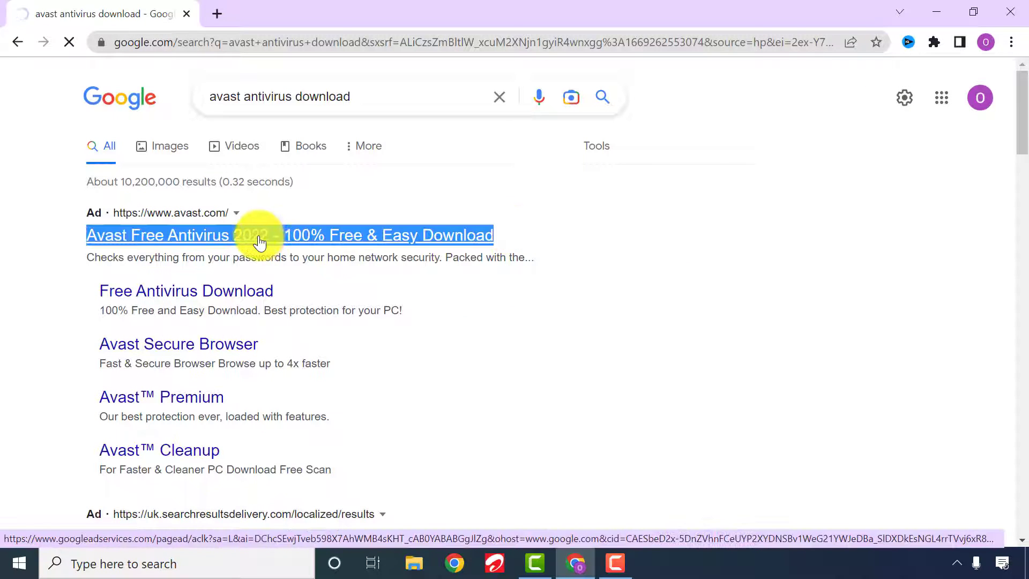
left_click(260, 242)
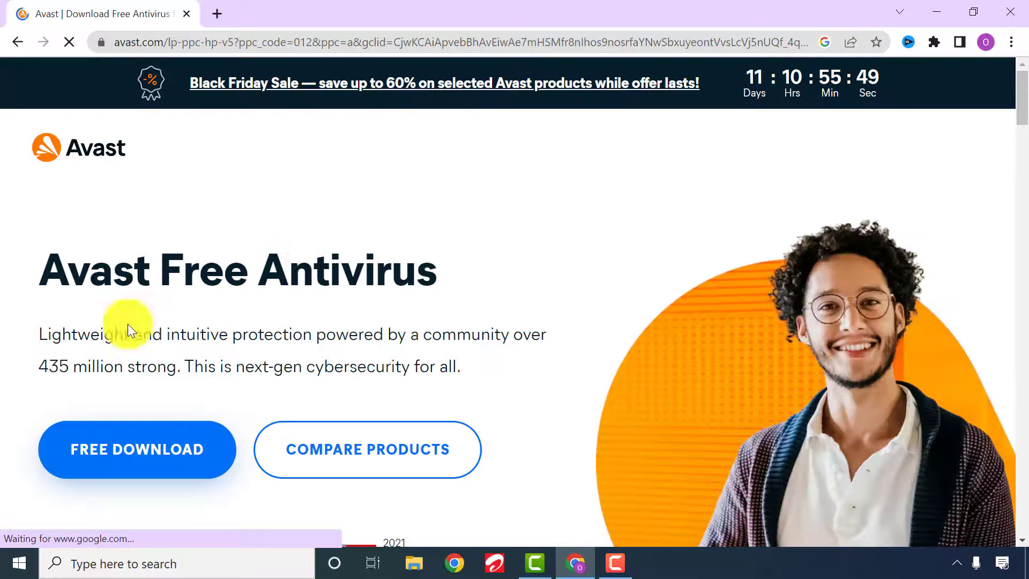
left_click(132, 462)
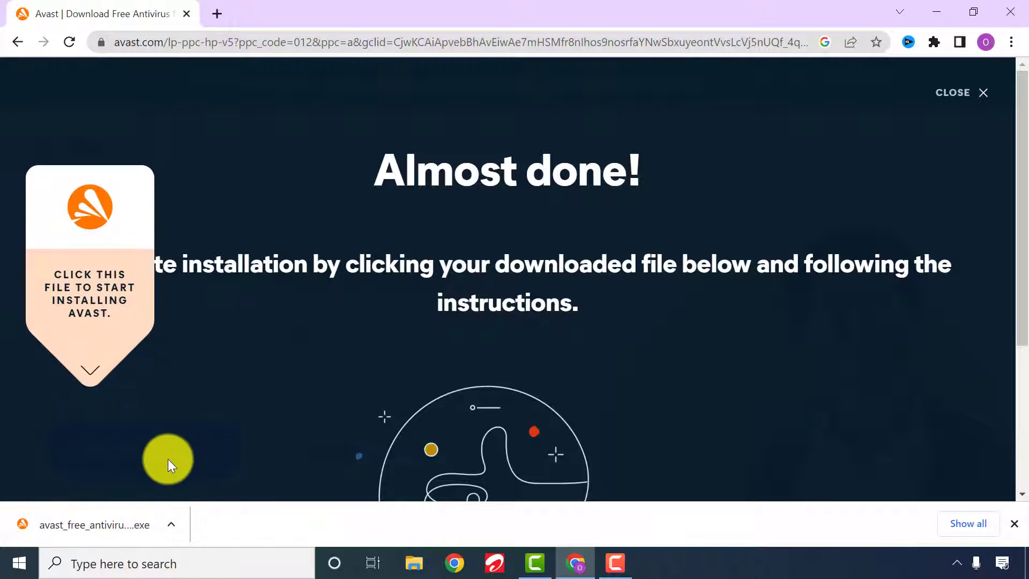
Run the downloaded Avast installer and install it, minimizing Chrome during installation.
left_click(84, 520)
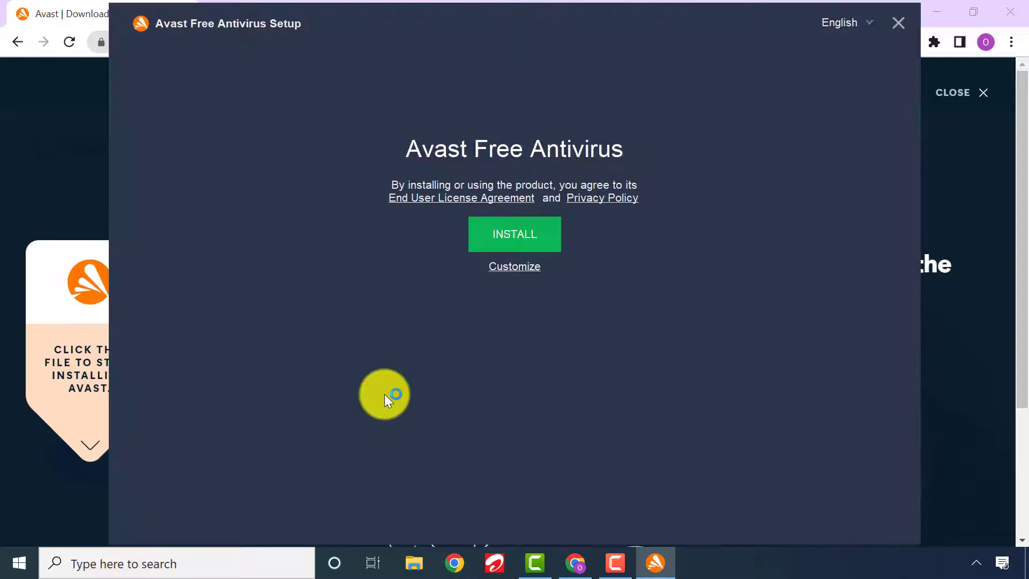
left_click(506, 233)
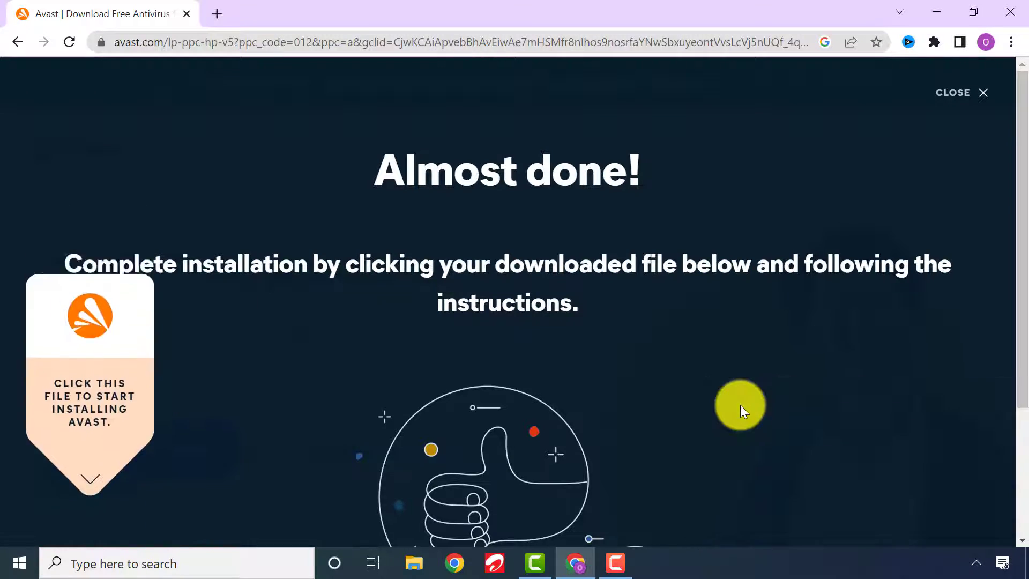
left_click(575, 563)
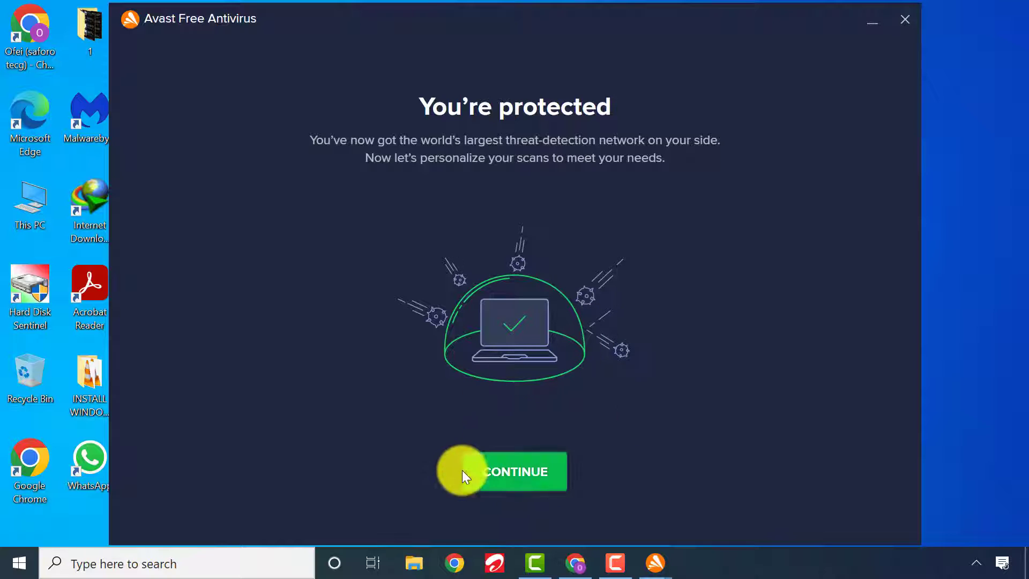
Continue past the welcome screen, skip the personalization survey and dismiss the Black Friday promotion.
left_click(524, 475)
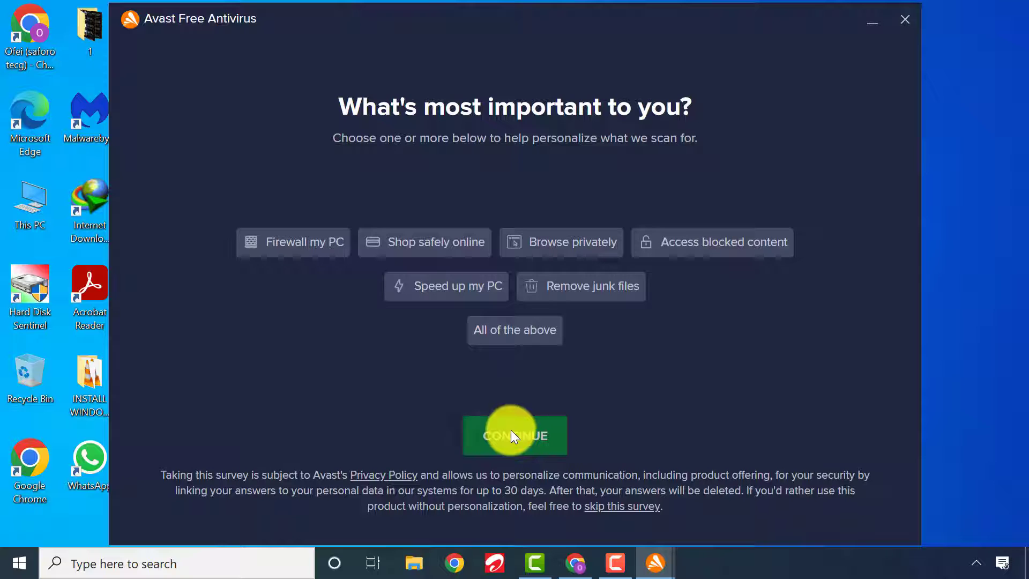
left_click(904, 20)
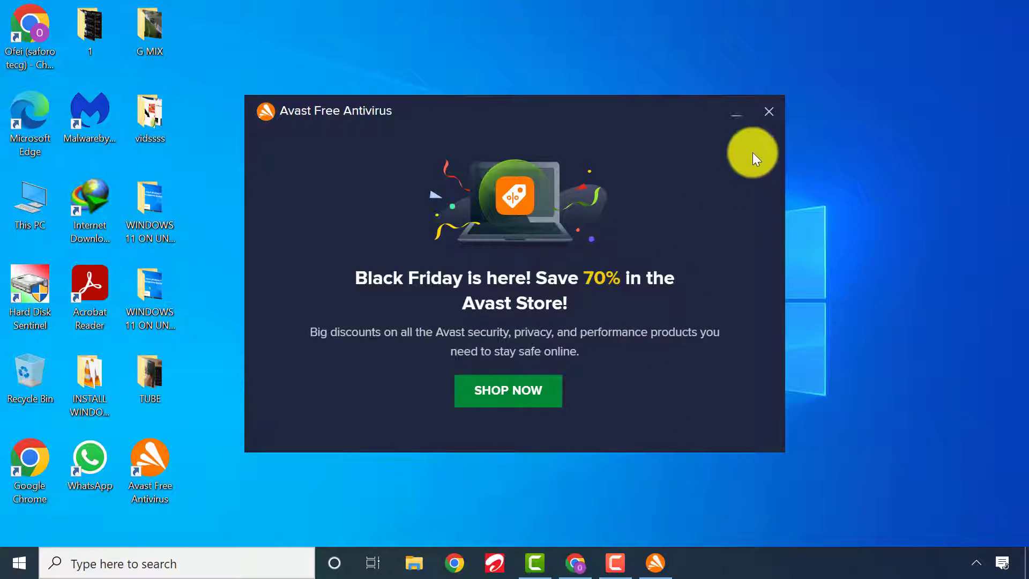
left_click(774, 112)
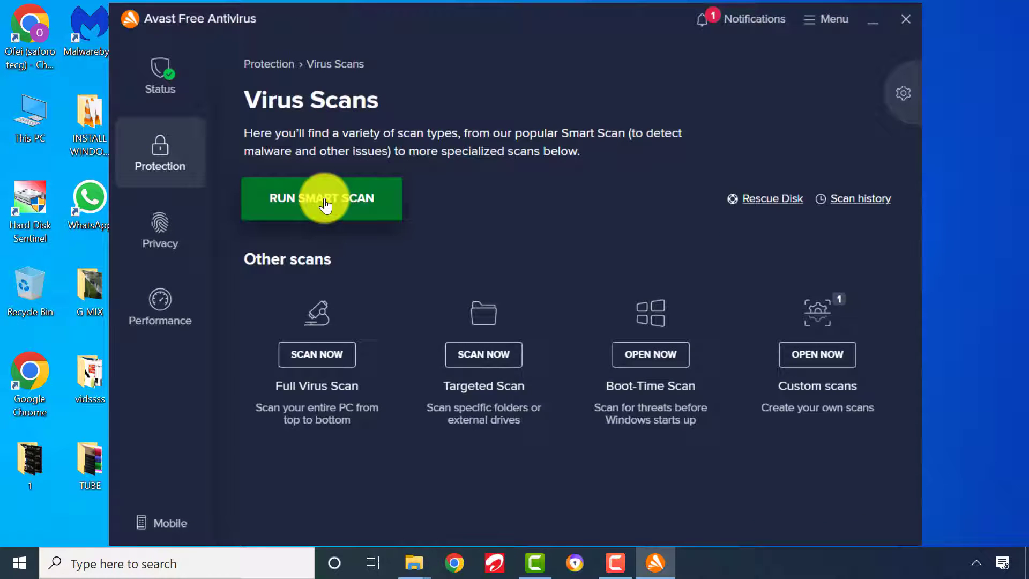
Run a Smart Scan from the Virus Scans page.
left_click(324, 203)
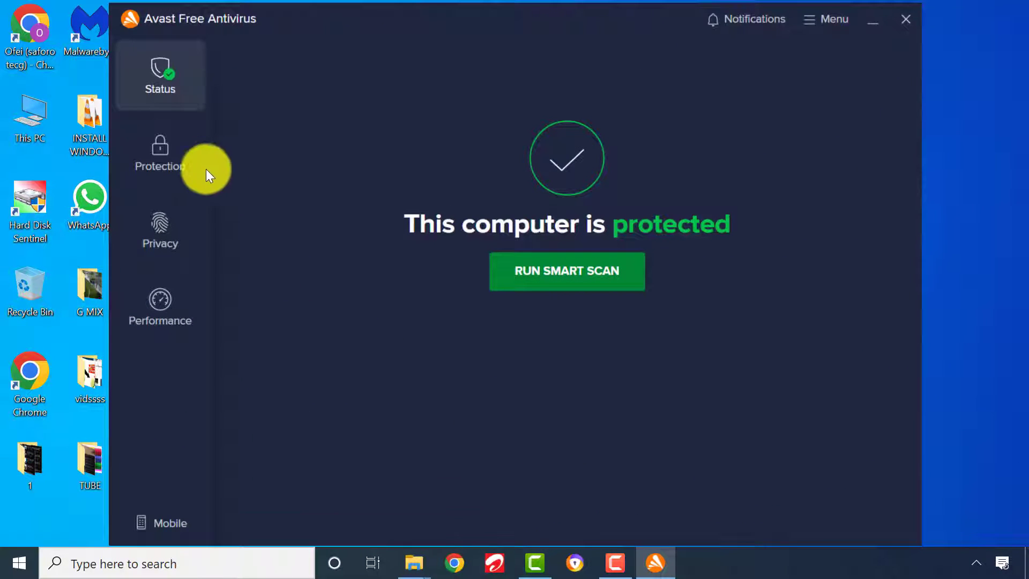
Start a Full Virus Scan from Protection > Virus Scans.
left_click(163, 158)
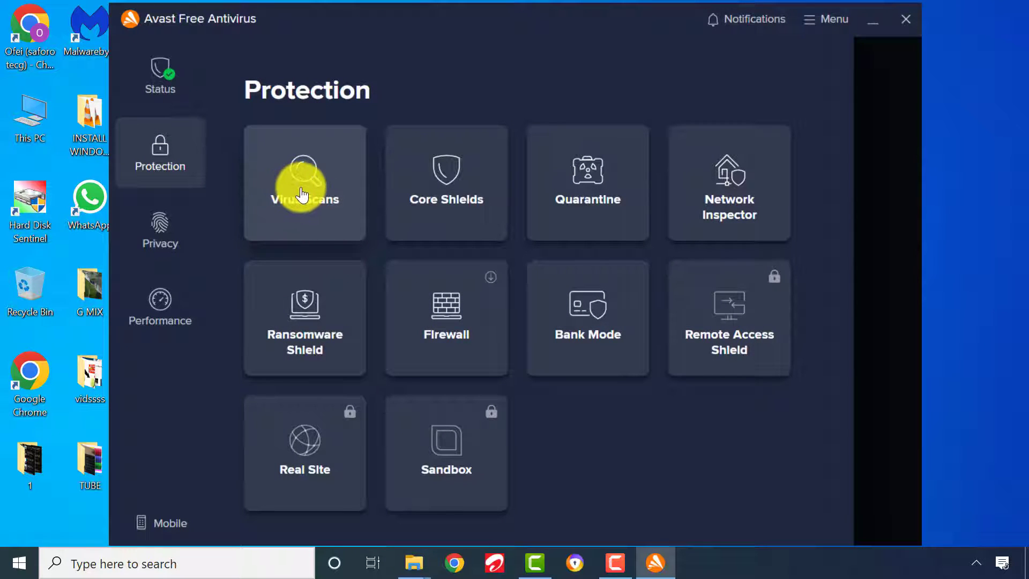
left_click(302, 196)
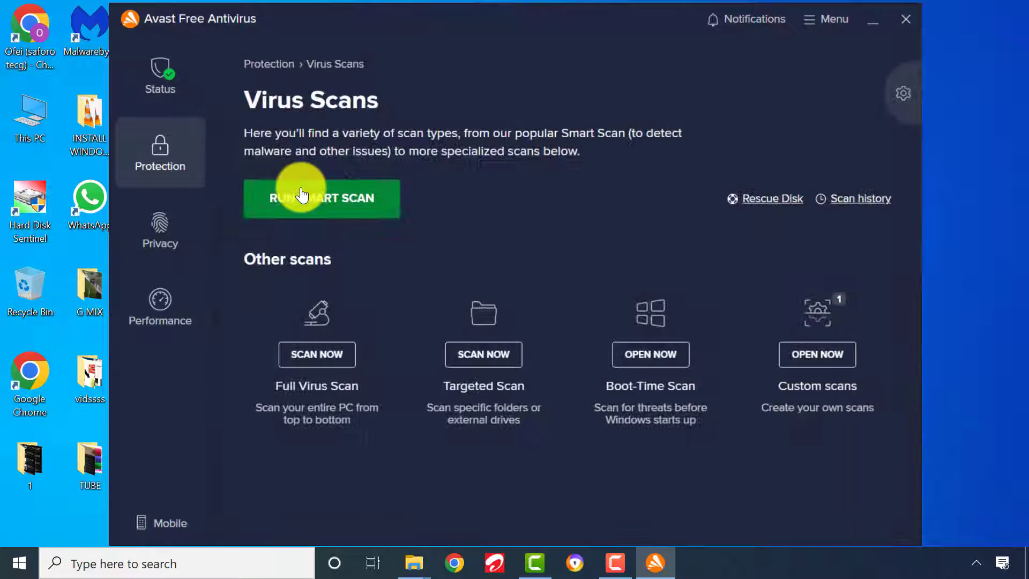
left_click(329, 355)
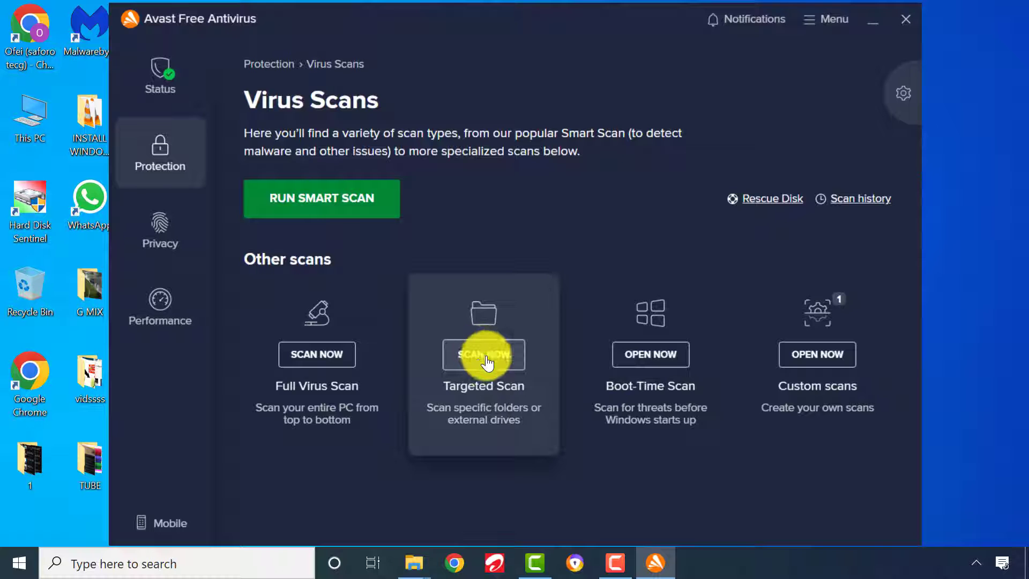
Run a Targeted Scan with only the G: drive ticked, leaving C:, D: and E: unselected.
left_click(485, 354)
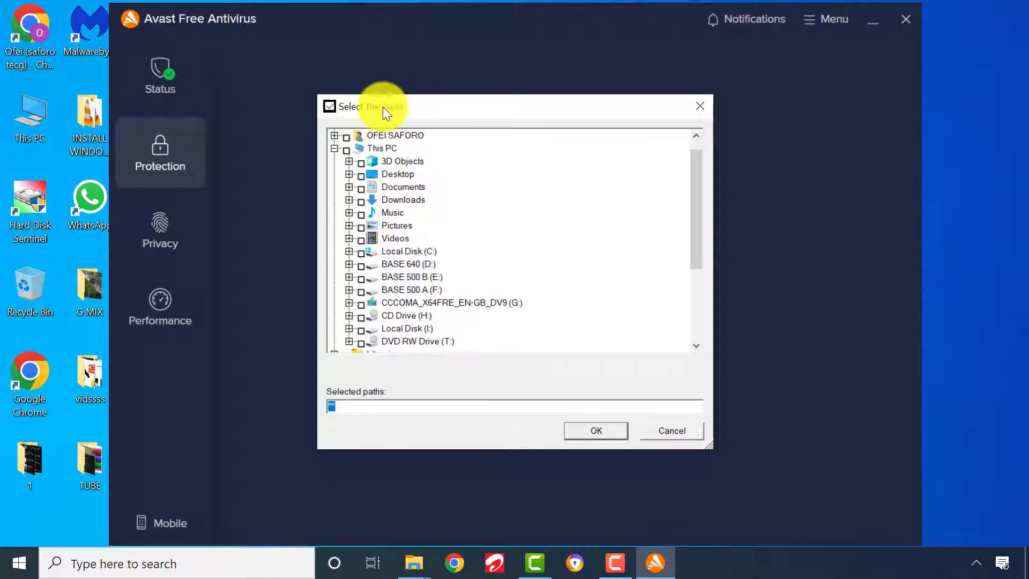
left_click(360, 254)
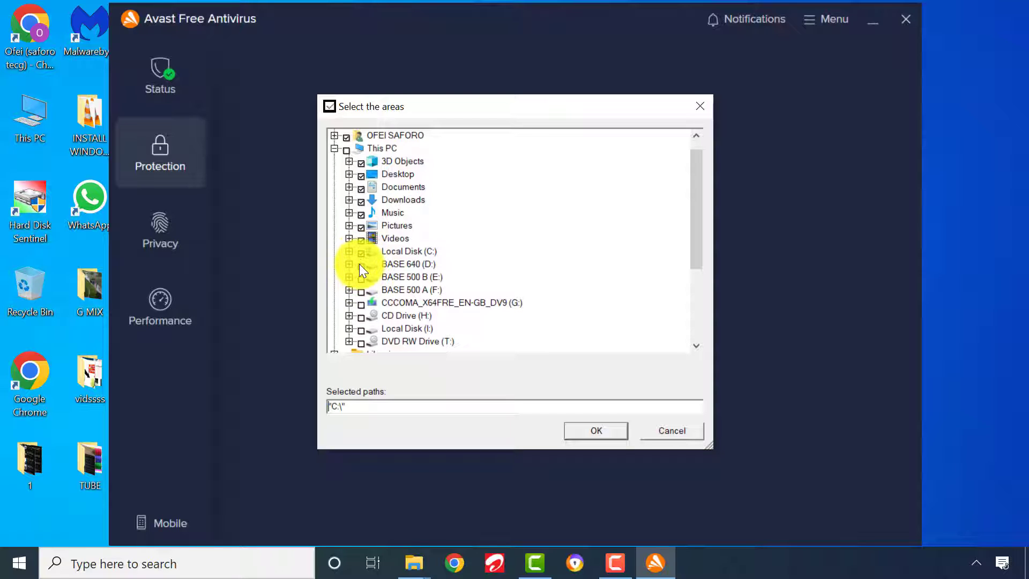
left_click(360, 265)
left_click(361, 278)
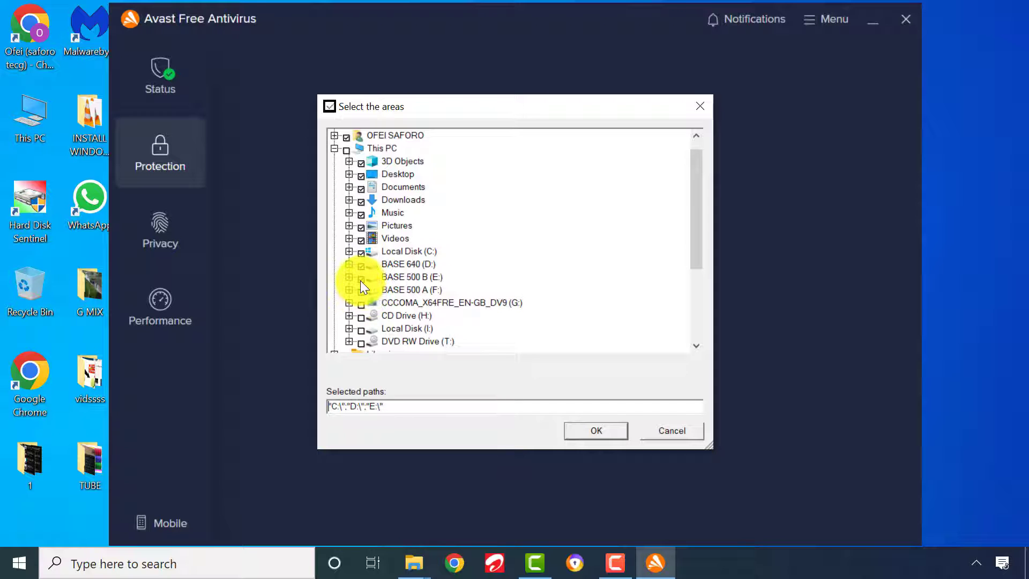
left_click(360, 277)
left_click(360, 266)
left_click(361, 254)
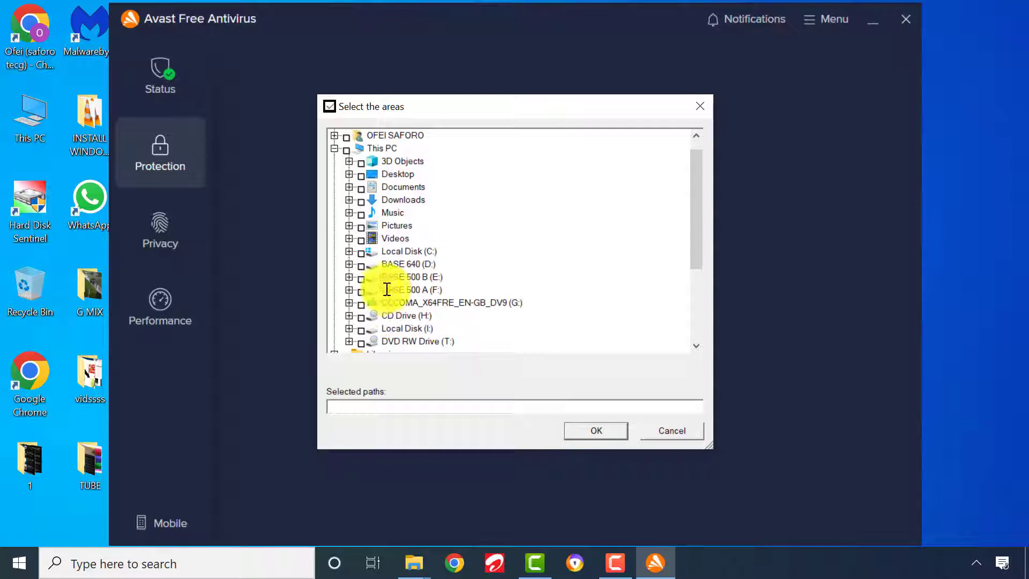
left_click(351, 302)
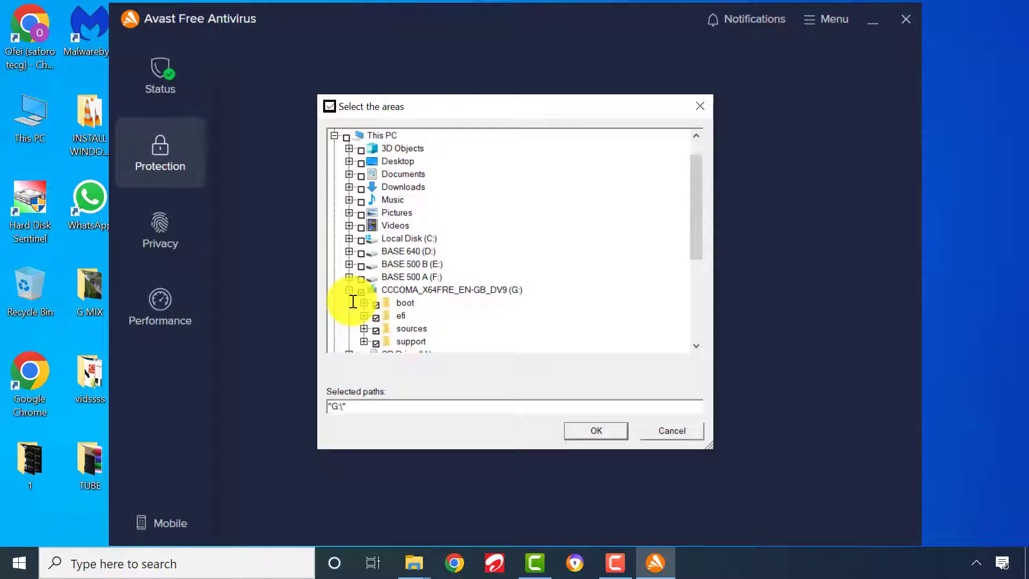
scroll(400, 301, "down", 1)
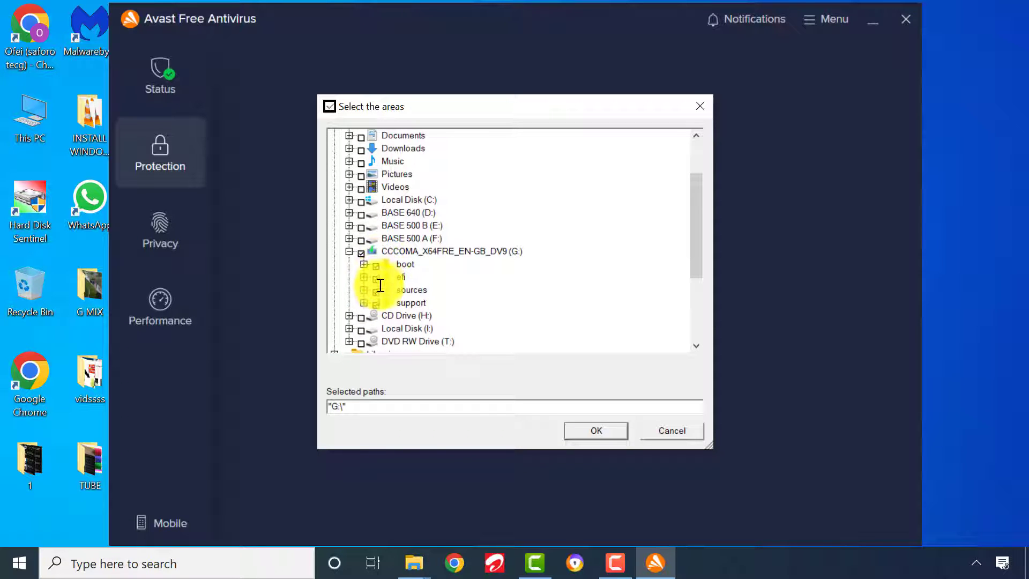
left_click(596, 431)
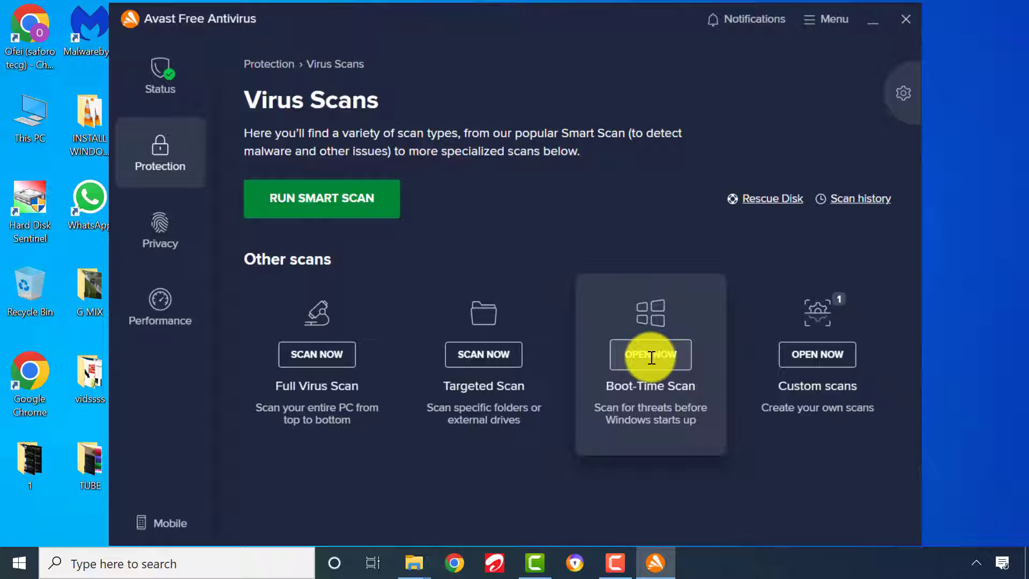
Review the Boot-Time Scan settings, returning sensitivity from High to Medium before closing them.
left_click(652, 358)
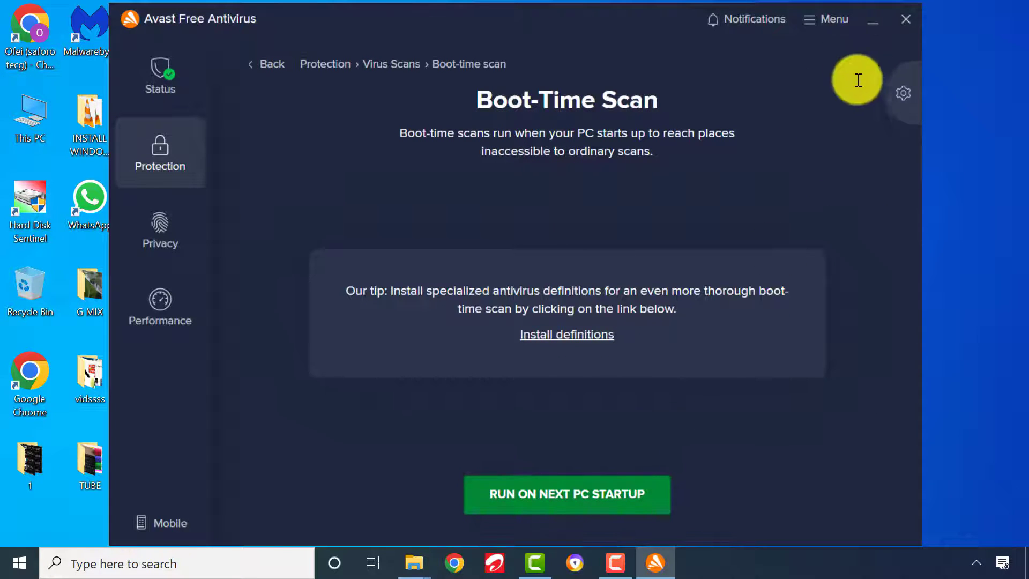
left_click(899, 95)
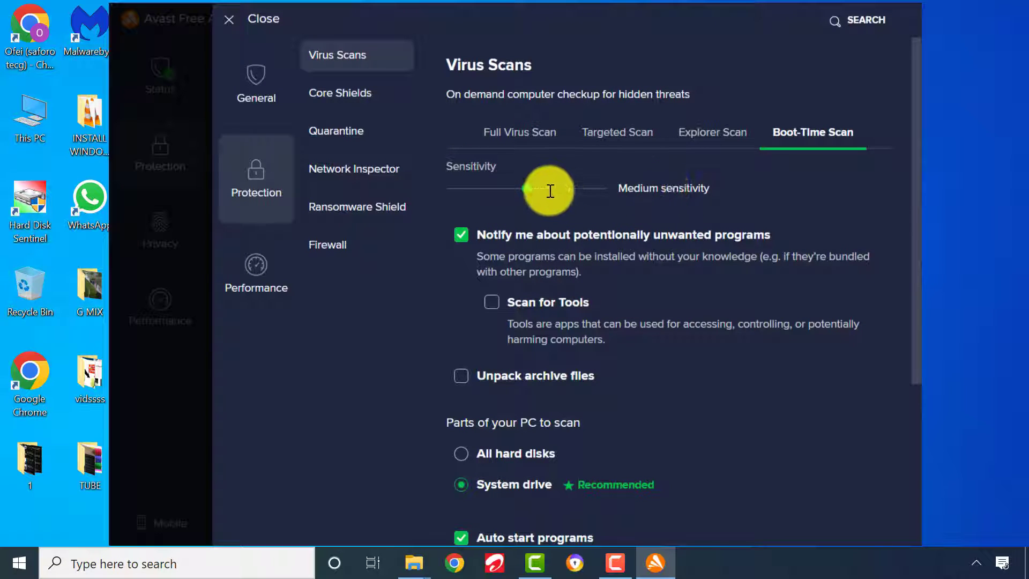
left_click_drag(530, 191, 603, 189)
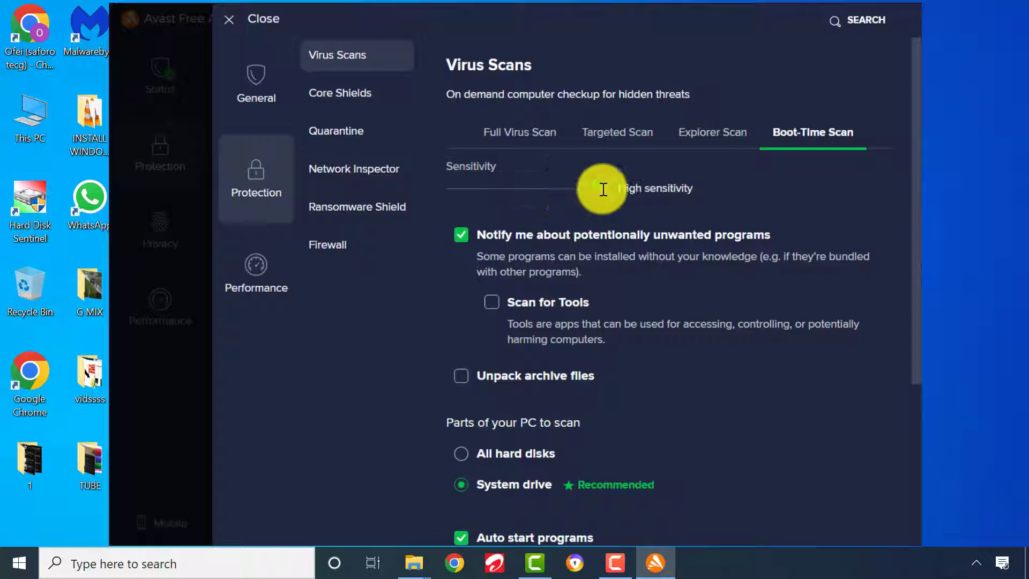
left_click(550, 185)
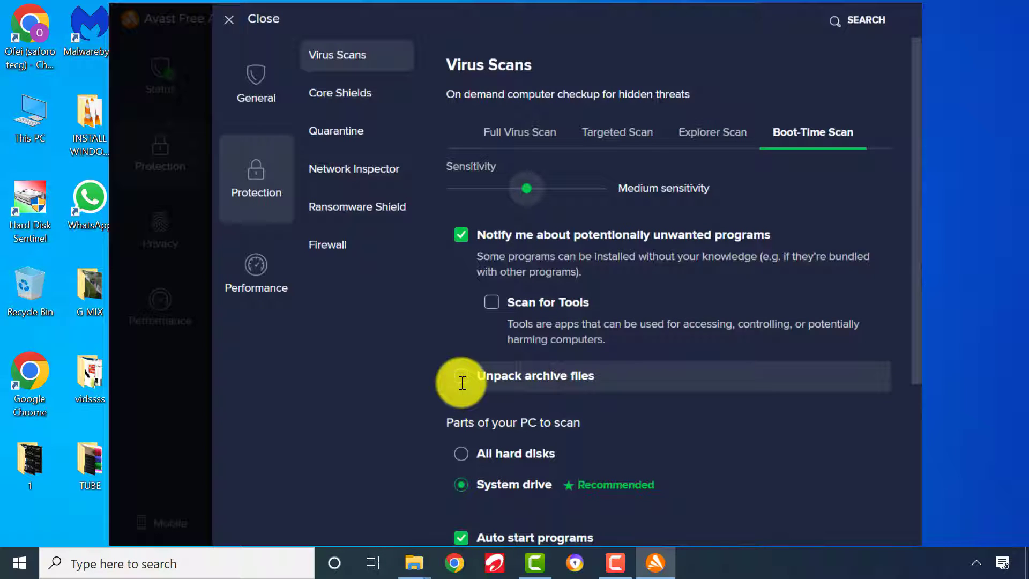
scroll(467, 410, "down", 3)
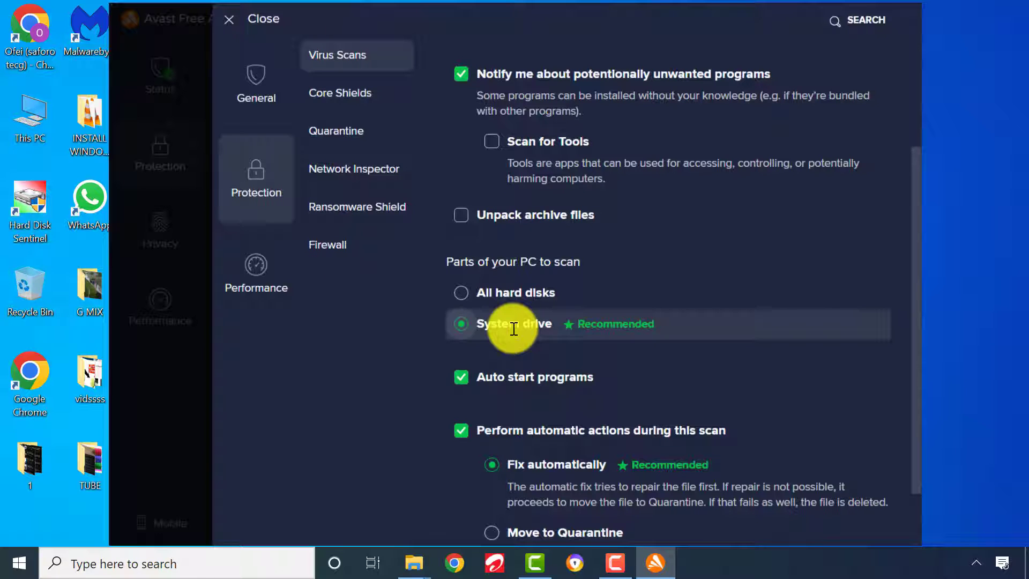
scroll(514, 329, "down", 2)
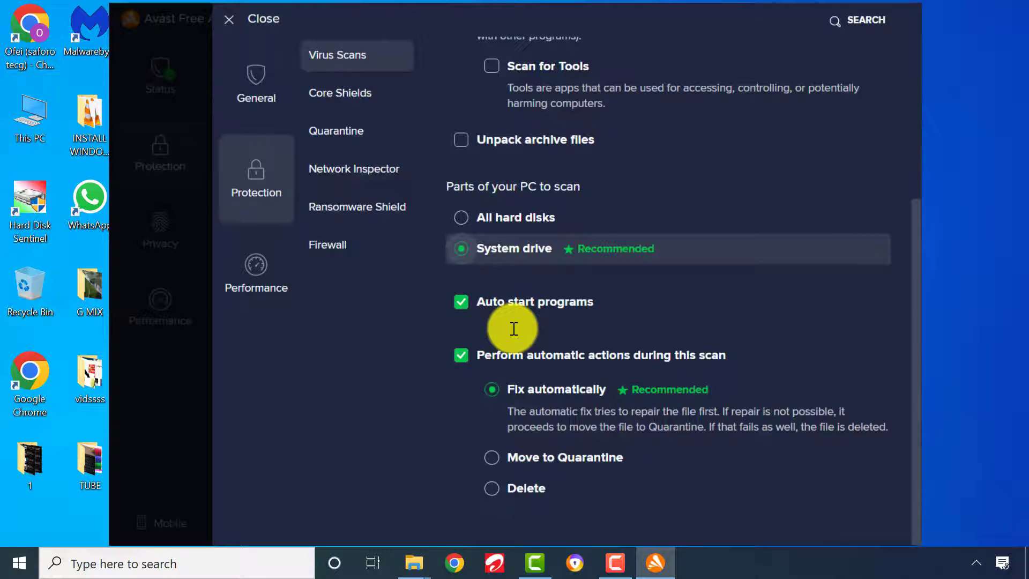
scroll(513, 329, "up", 4)
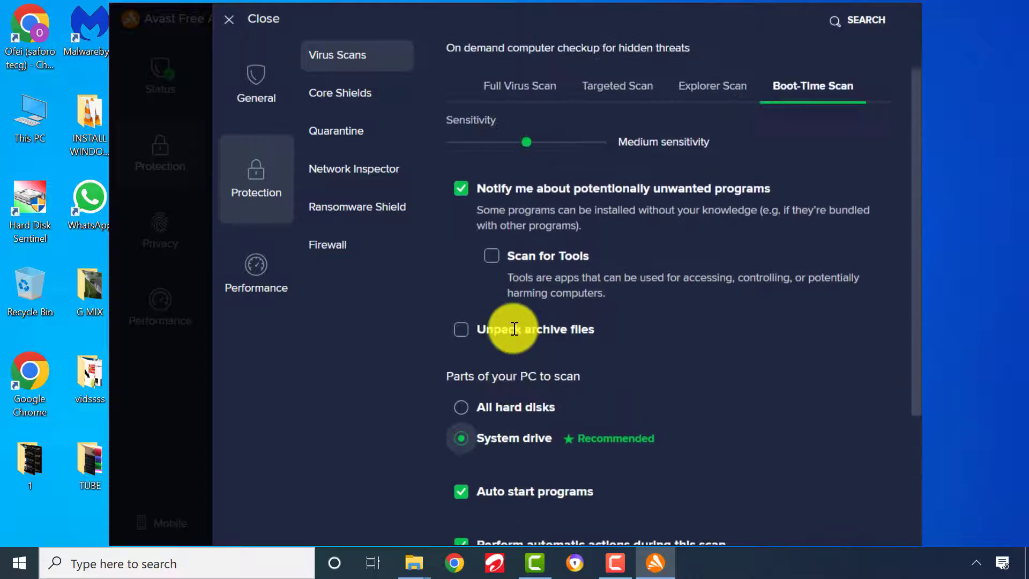
scroll(514, 329, "up", 1)
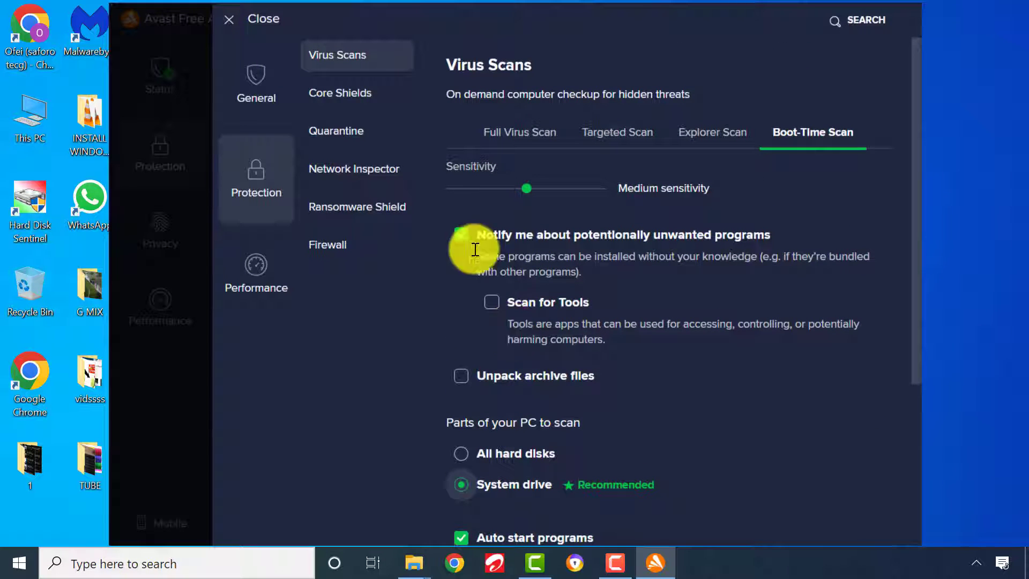
left_click(255, 20)
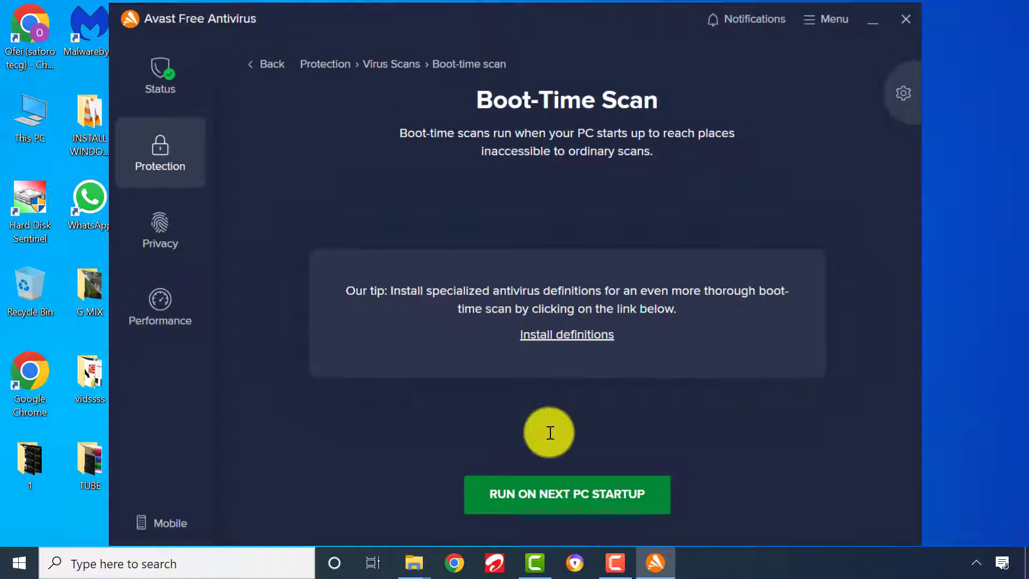
Set the Boot-Time Scan to run on next PC startup, close Avast and restart Windows.
left_click(581, 501)
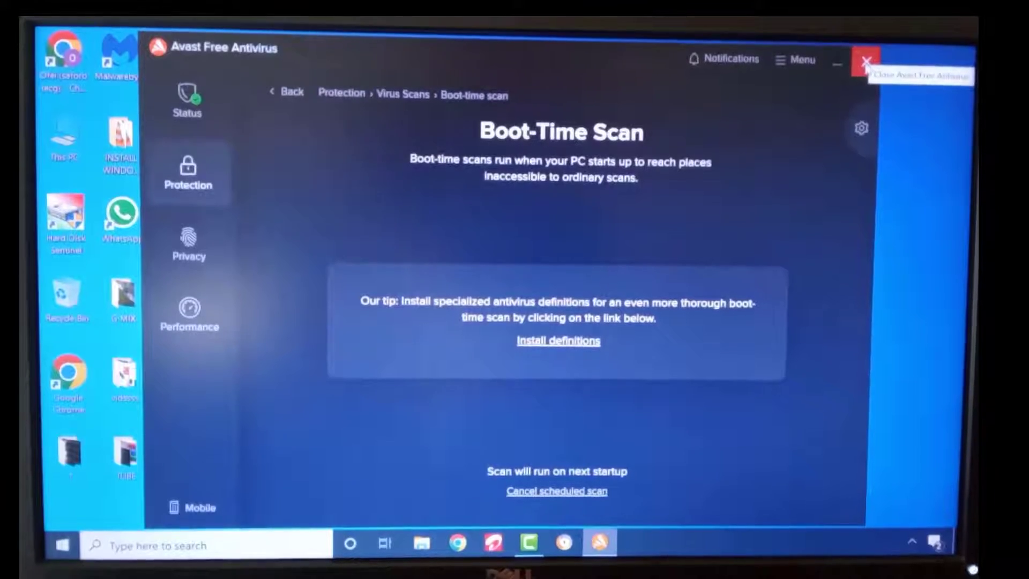
left_click(866, 62)
key("super")
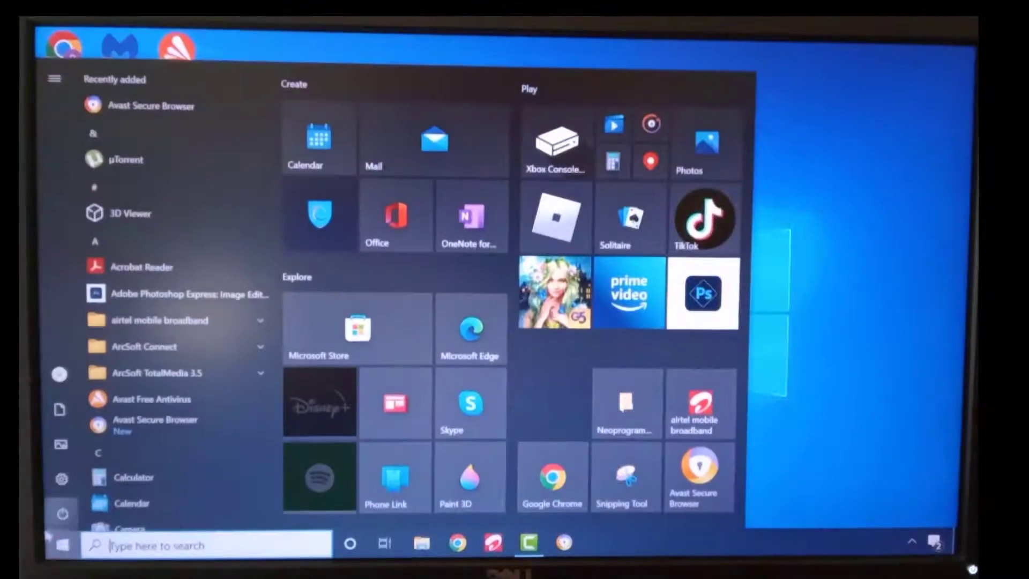
left_click(59, 514)
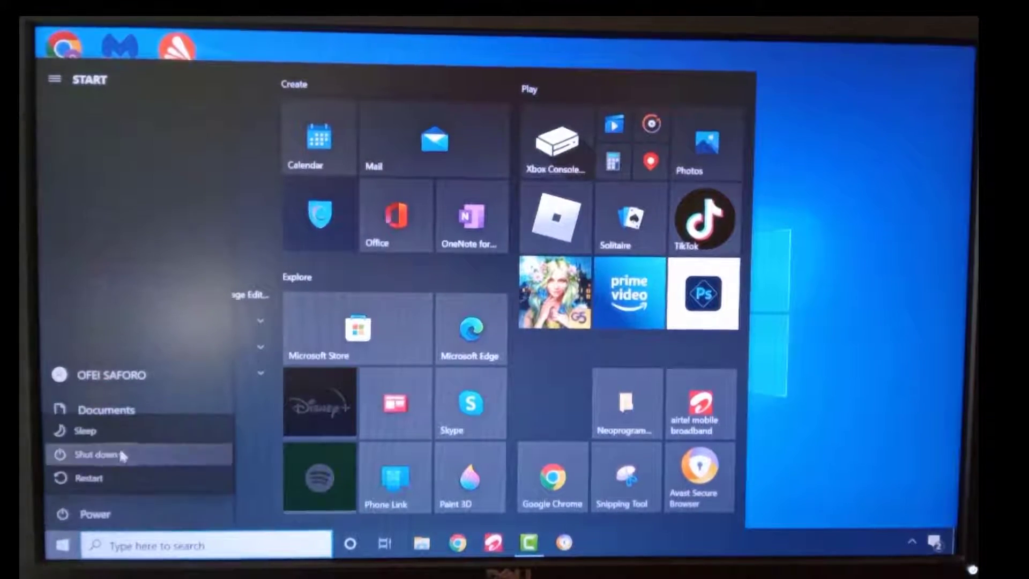
left_click(126, 475)
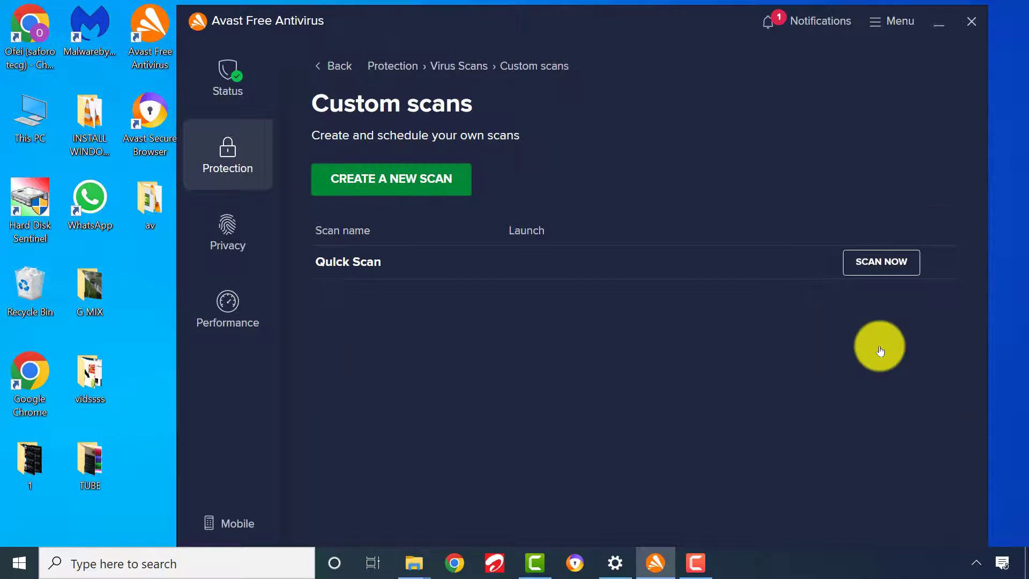
Create a new custom scan and name it MY SCAN.
left_click(407, 180)
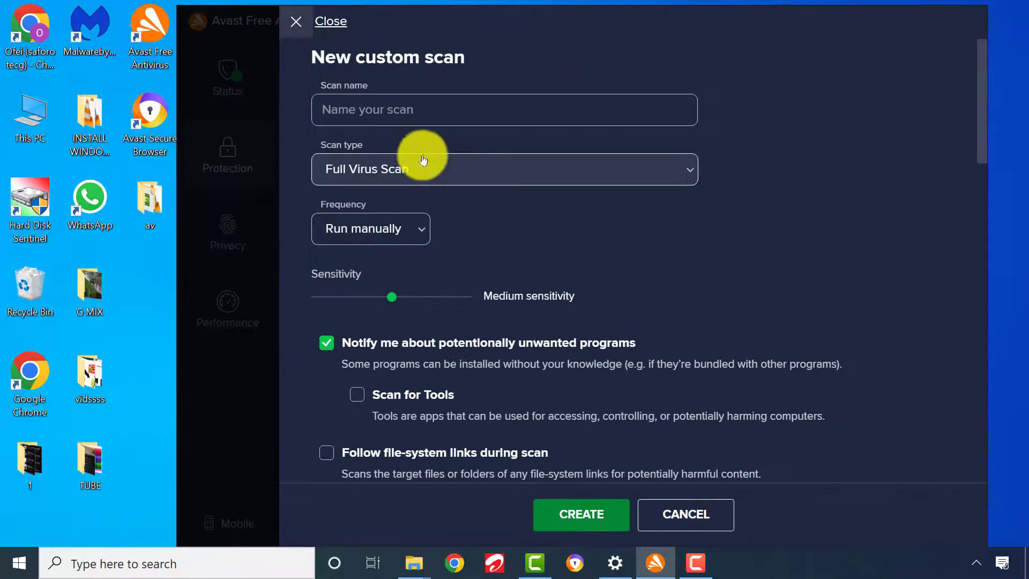
left_click(436, 105)
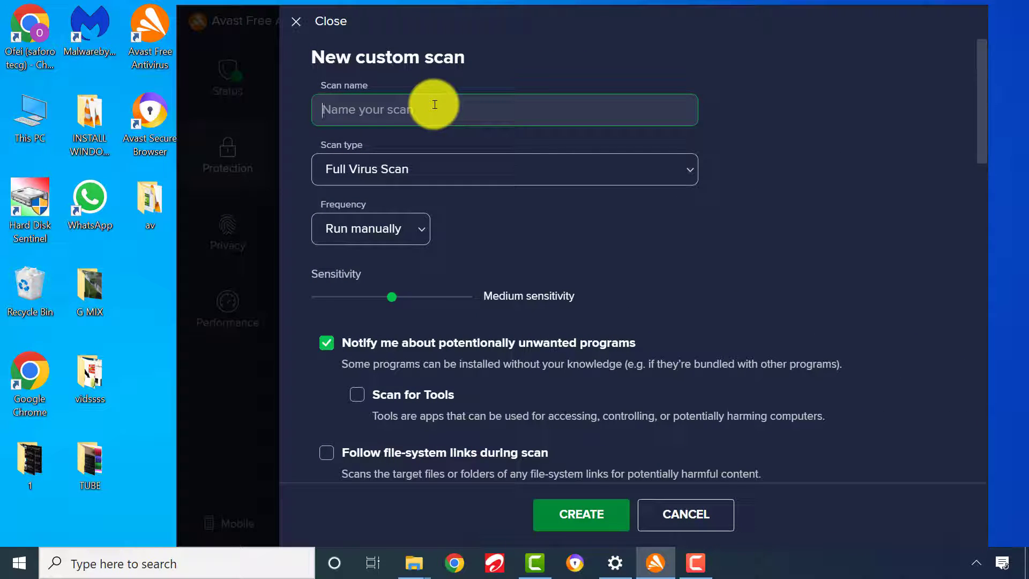
type("MY SCAN")
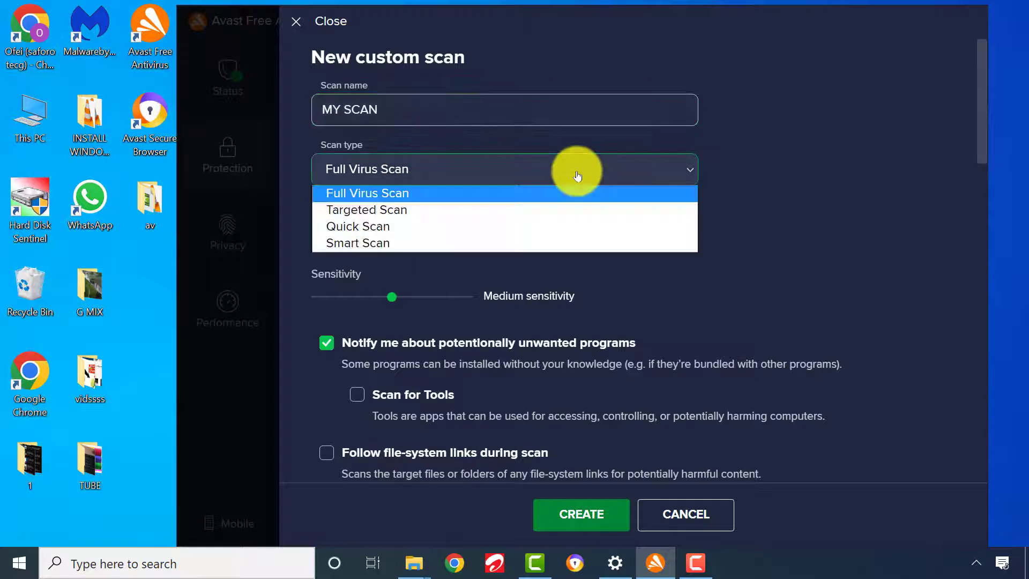
Try Targeted, Quick and Smart Scan as the scan type, settling on Full Virus Scan.
left_click(492, 210)
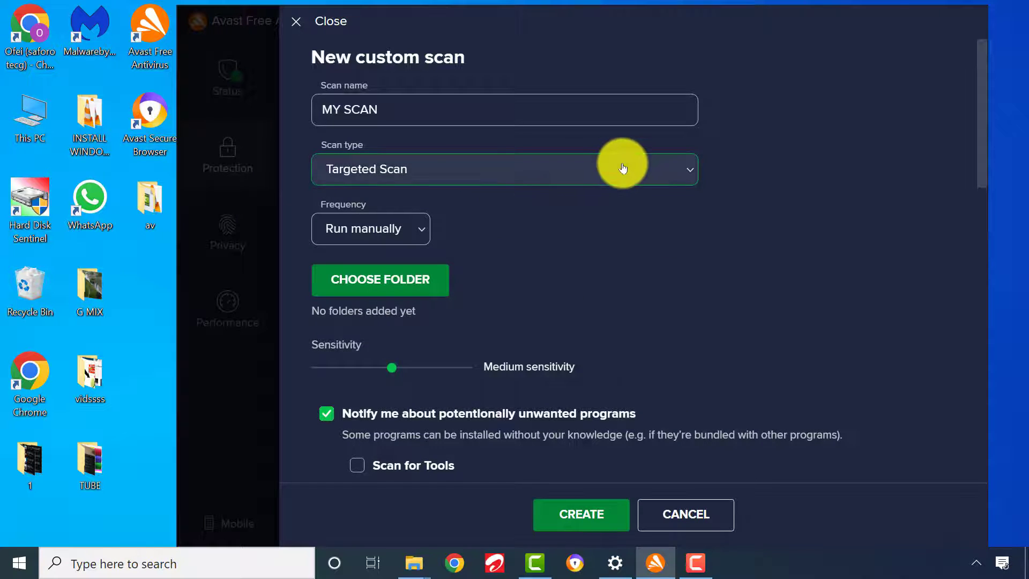
left_click(619, 165)
left_click(511, 227)
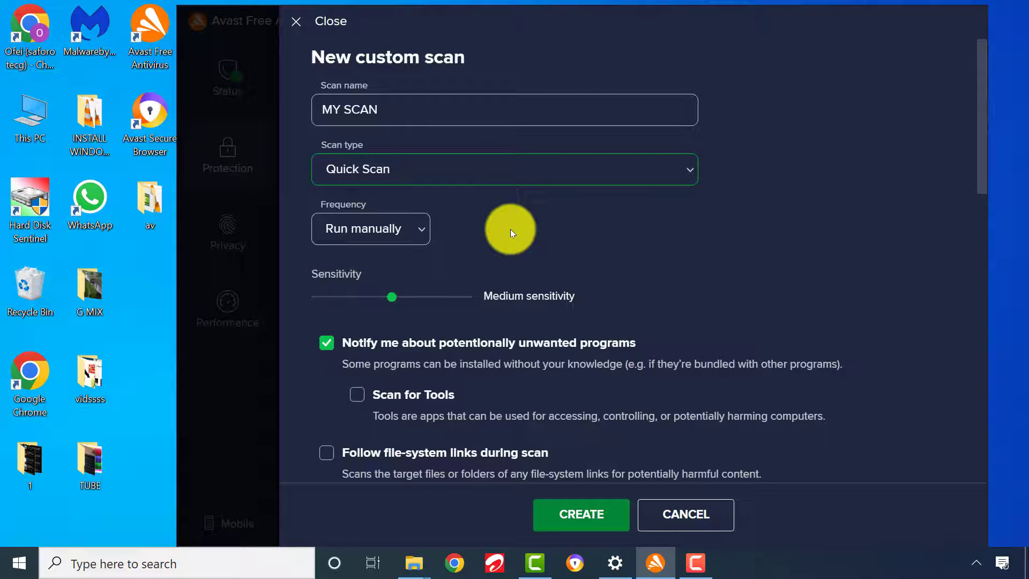
left_click(661, 173)
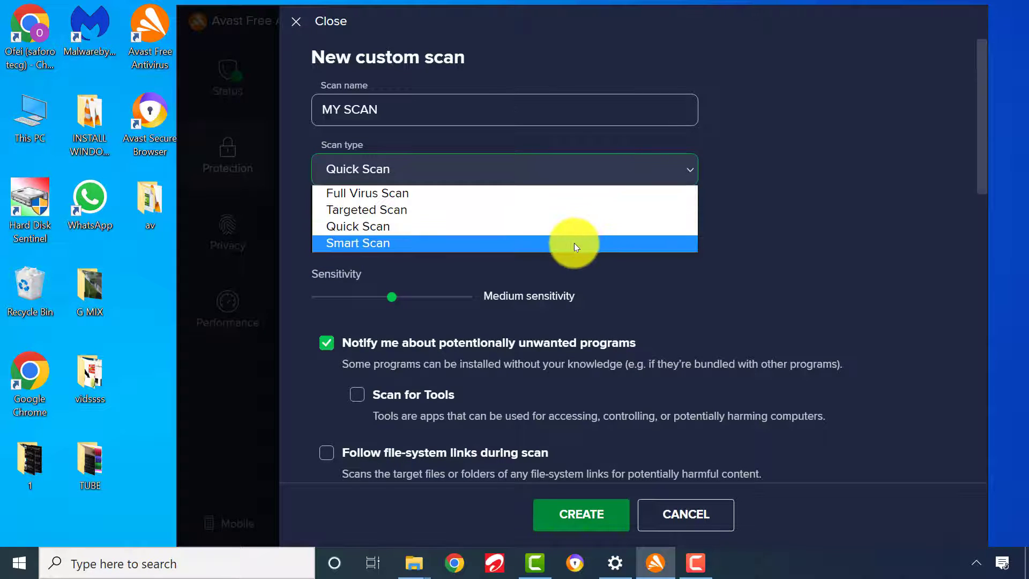
left_click(574, 244)
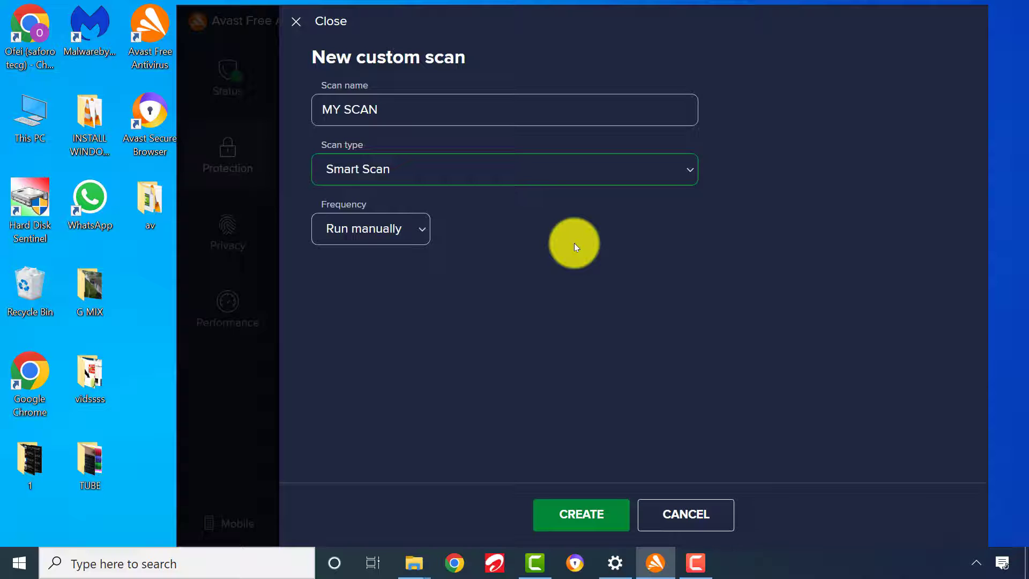
left_click(680, 168)
left_click(583, 197)
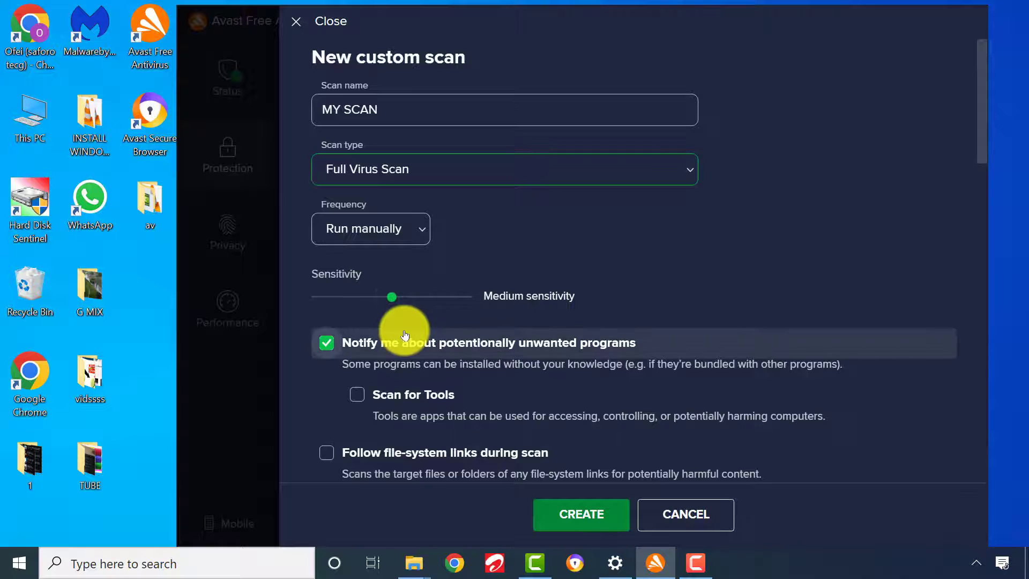
Switch MY SCAN's scan area to System drive, then back to All hard disks, and include UEFI BIOS.
scroll(407, 332, "down", 5)
scroll(407, 333, "down", 2)
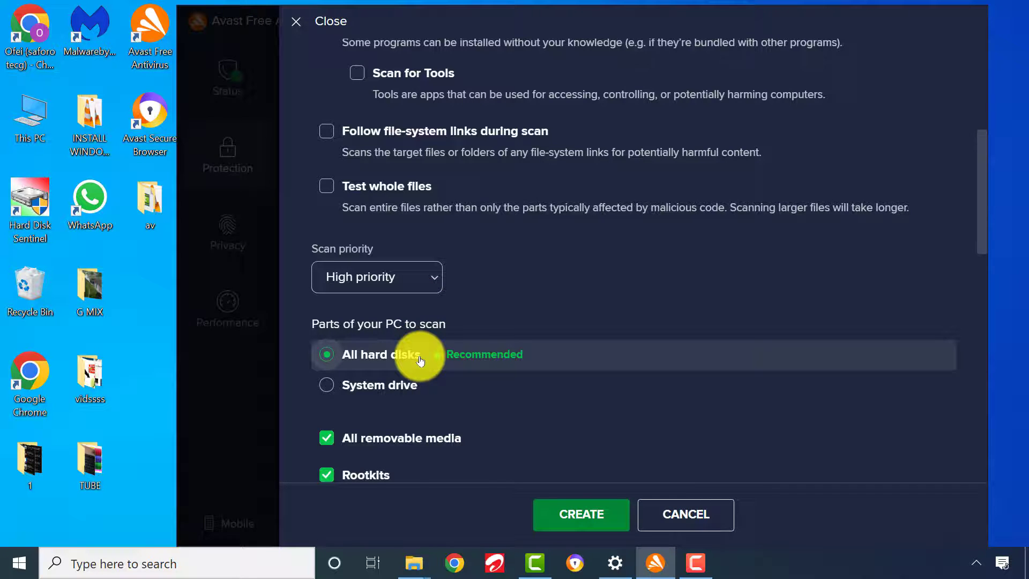
left_click(380, 390)
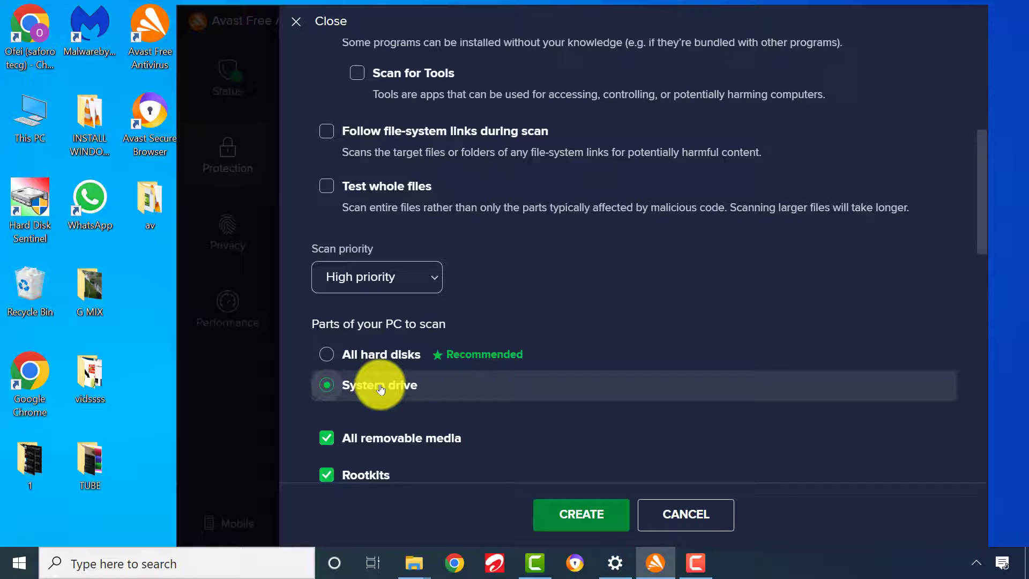
left_click(384, 358)
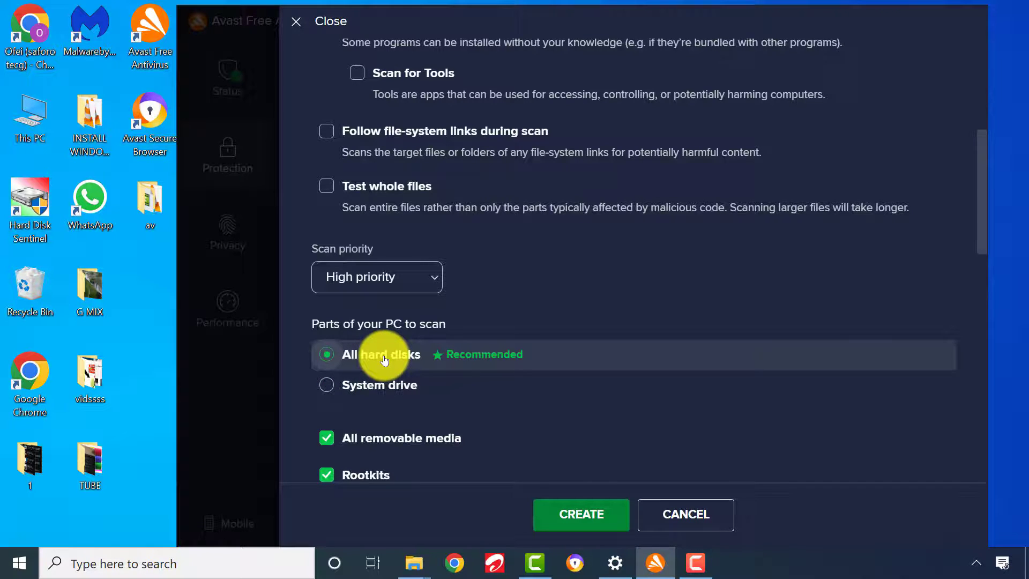
scroll(391, 356, "down", 2)
scroll(433, 356, "down", 2)
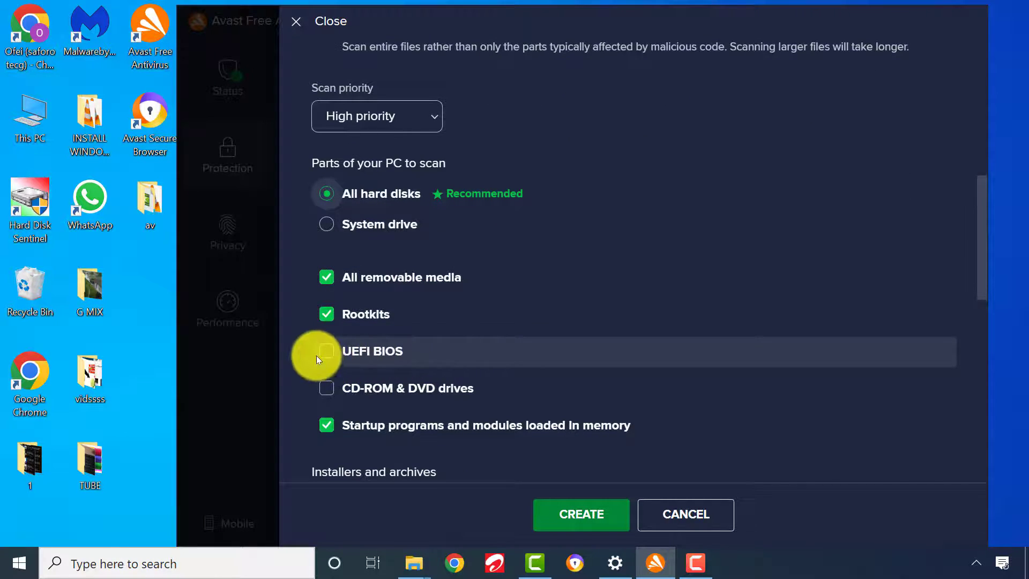
left_click(342, 357)
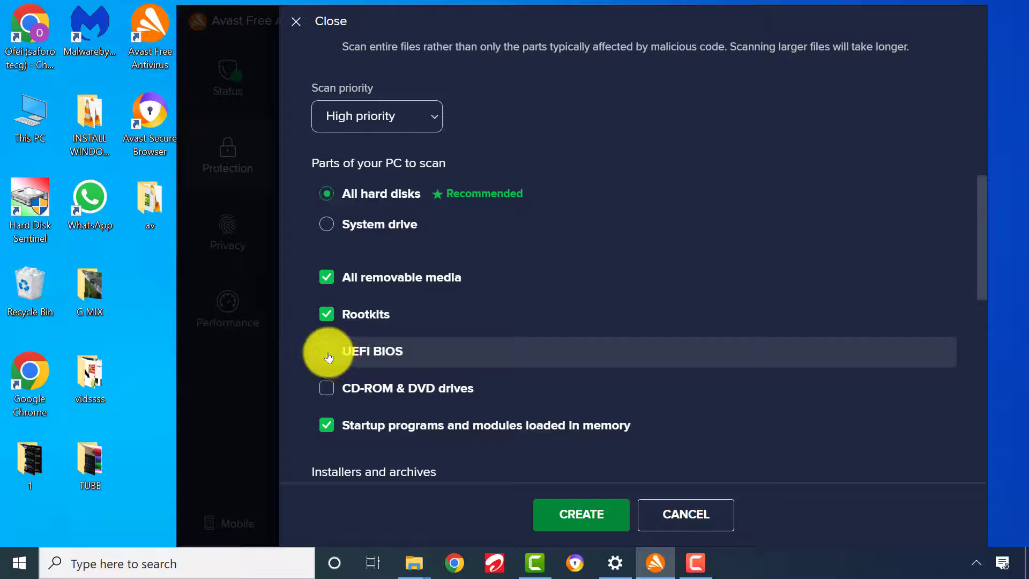
Exclude UEFI BIOS from MY SCAN and enable Shut down computer after scan finishes.
left_click(327, 351)
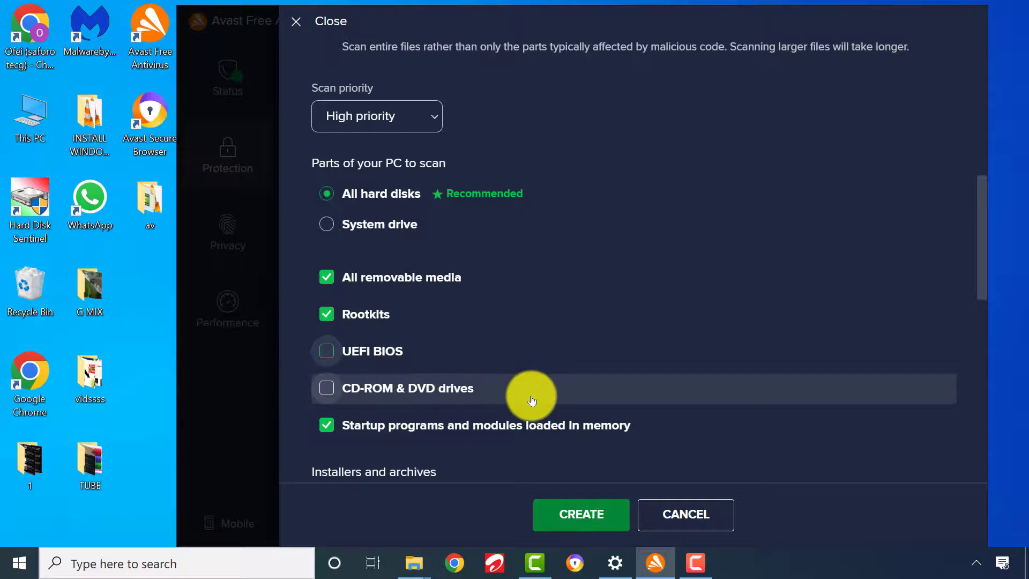
scroll(528, 397, "down", 2)
scroll(532, 399, "down", 1)
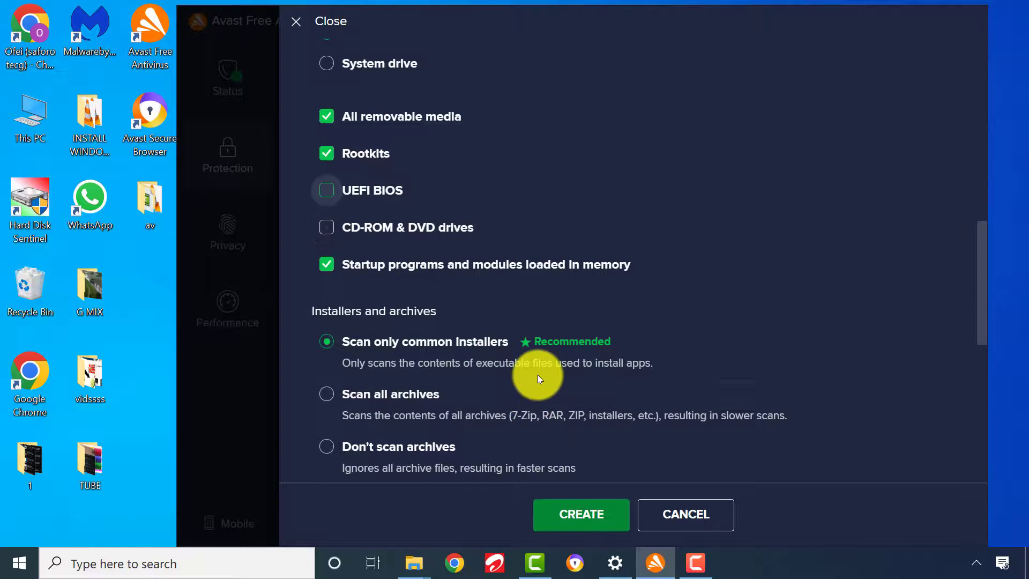
scroll(538, 375, "down", 5)
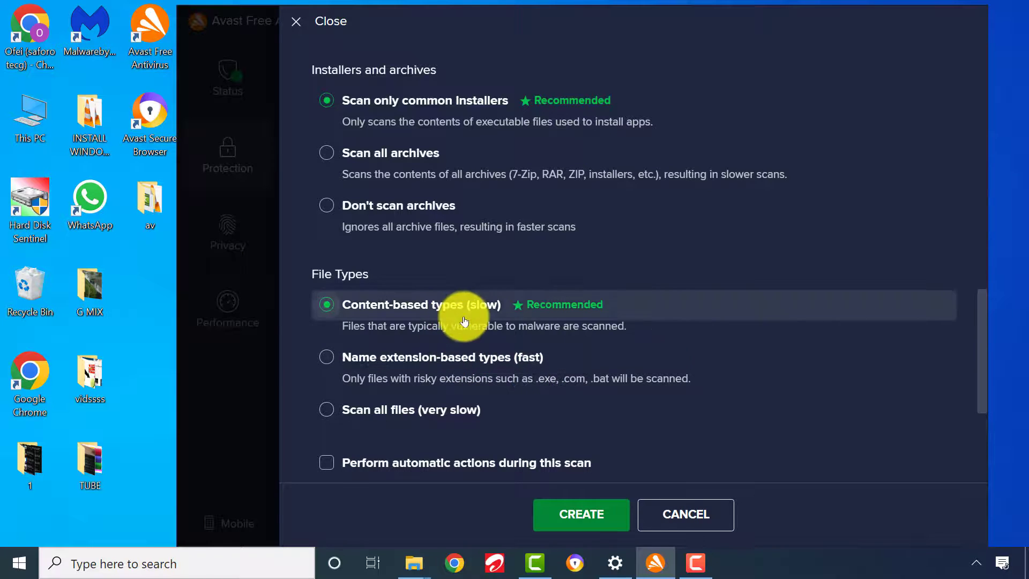
scroll(537, 325, "down", 3)
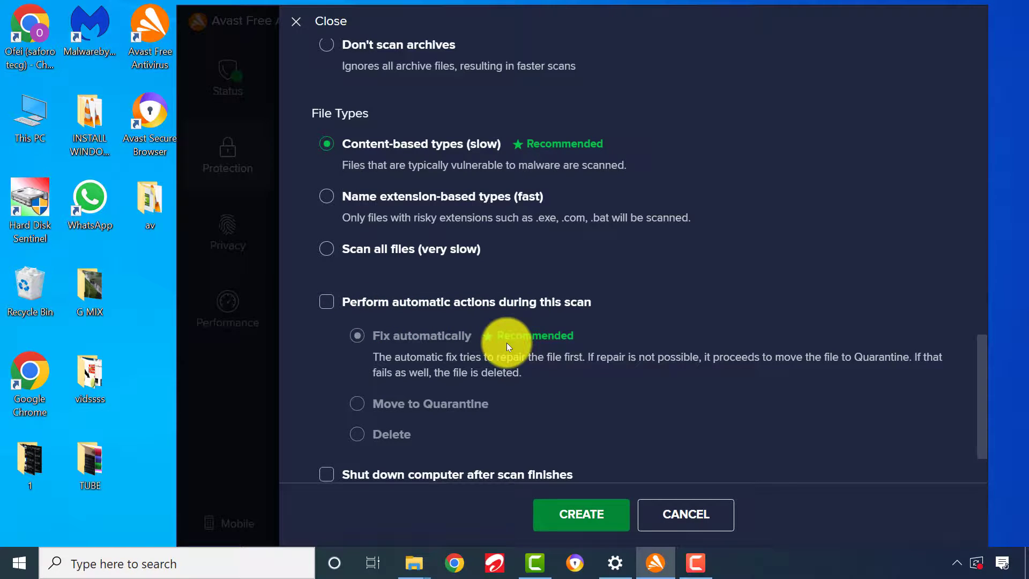
scroll(507, 342, "down", 2)
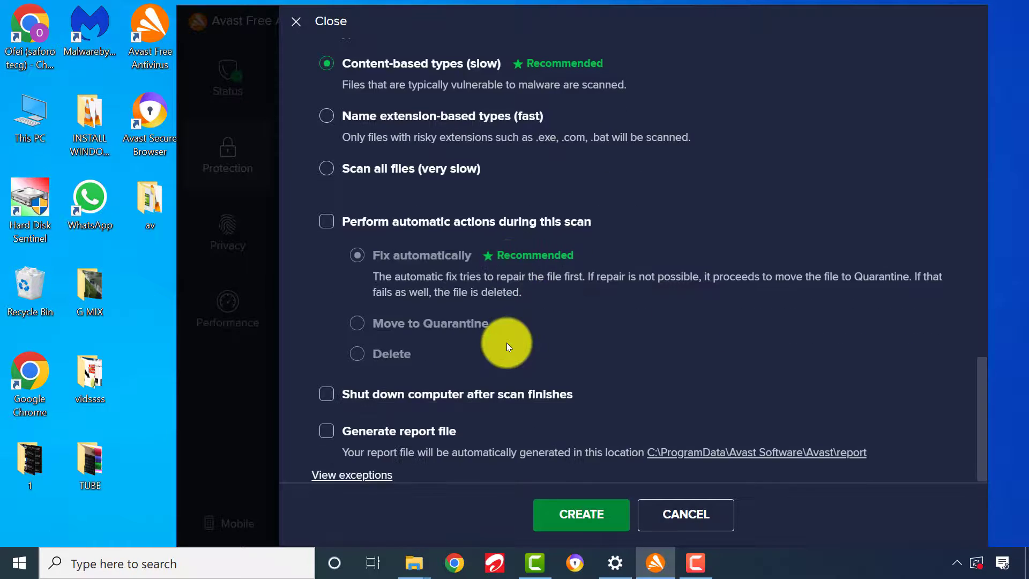
left_click(327, 393)
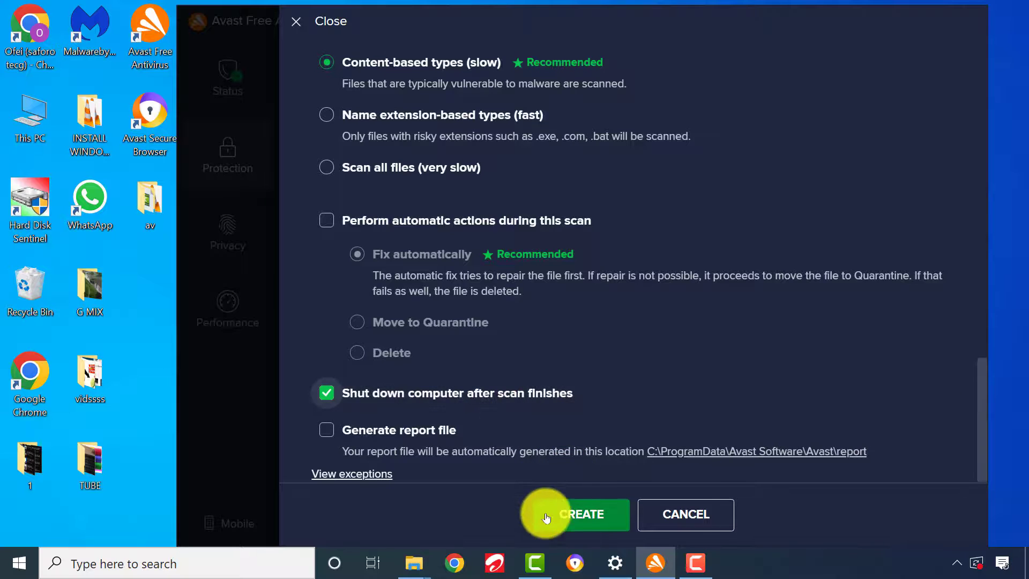
Create the MY SCAN profile, start it, and switch off shutdown after the scan finishes.
left_click(581, 515)
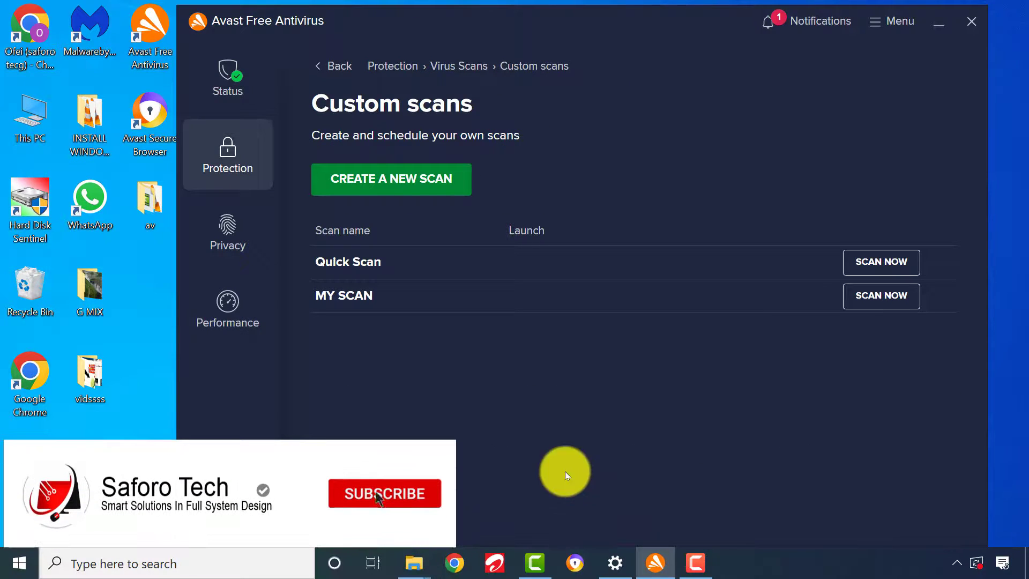
mouse_move(351, 287)
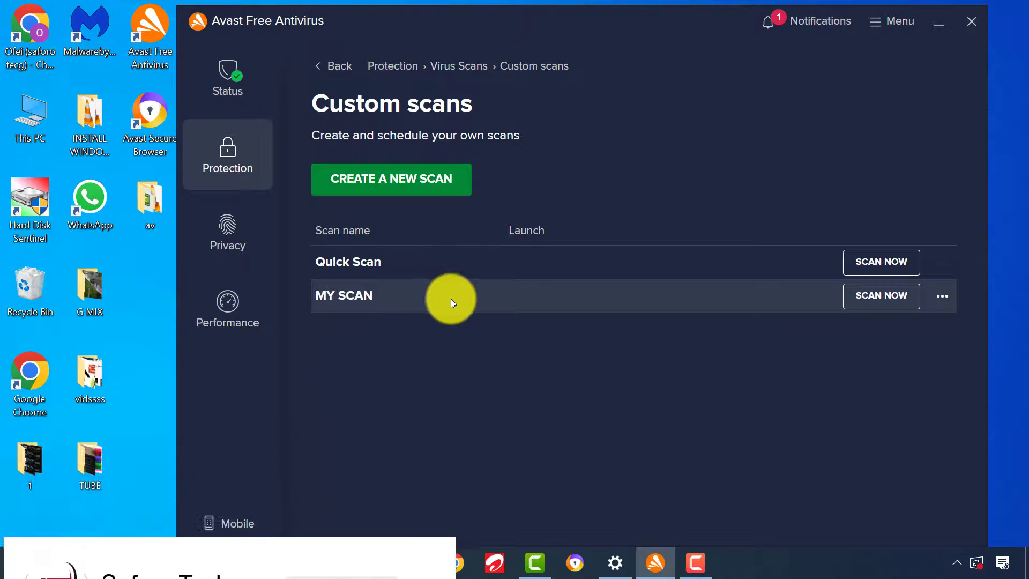
left_click(852, 304)
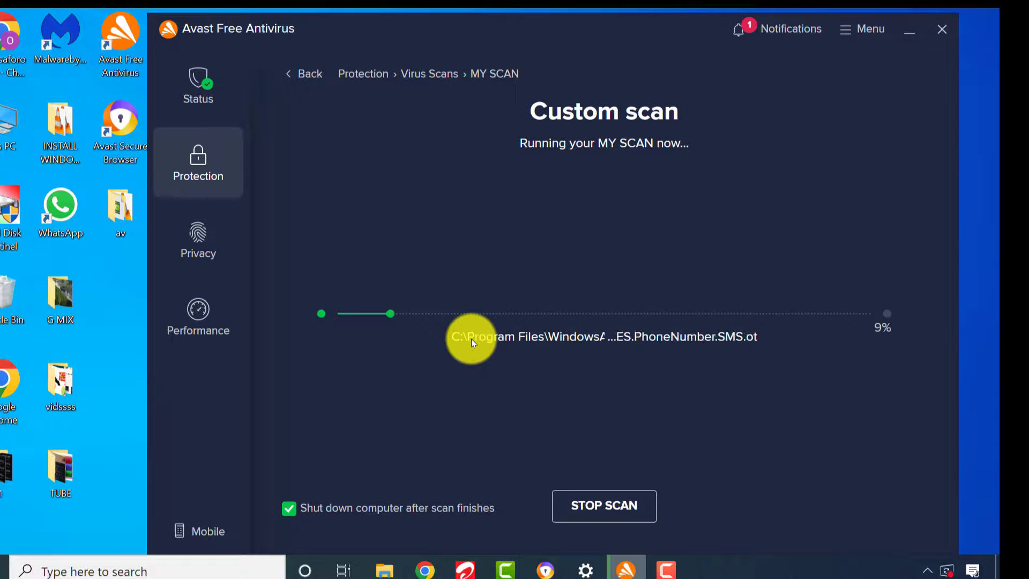
left_click(289, 508)
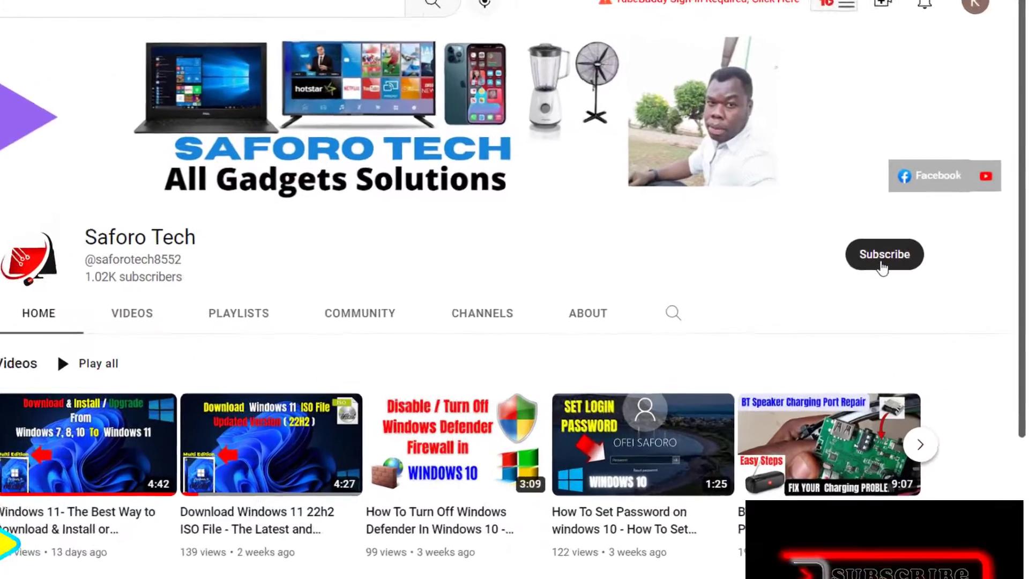
Subscribe to the tech channel and set its bell notifications to All.
left_click(882, 263)
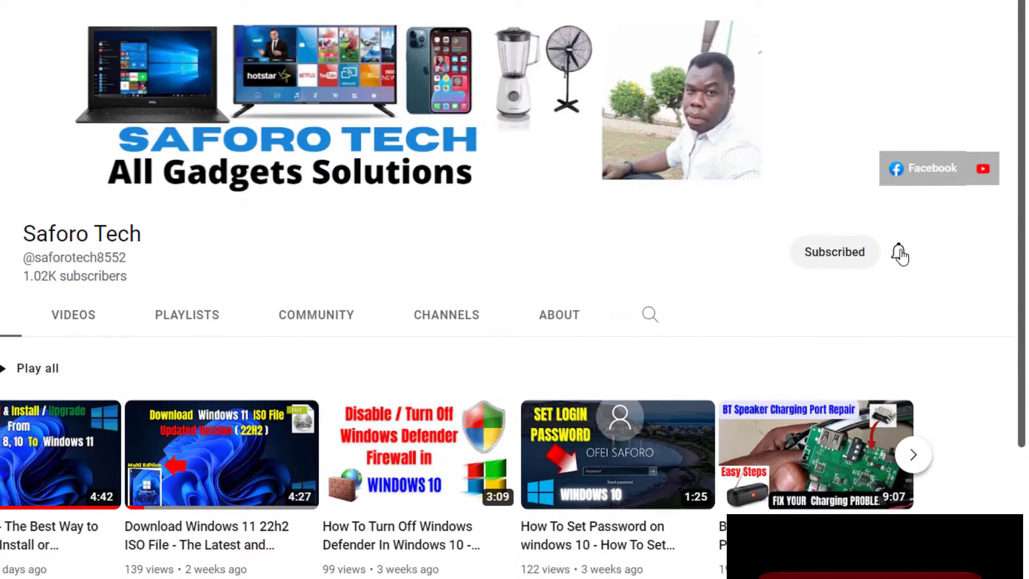
left_click(899, 253)
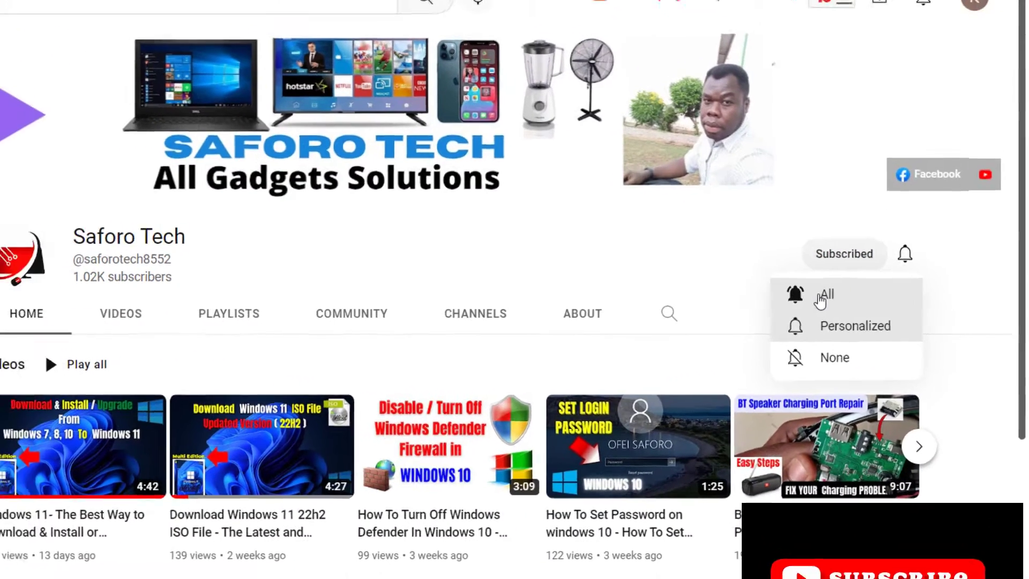
left_click(820, 300)
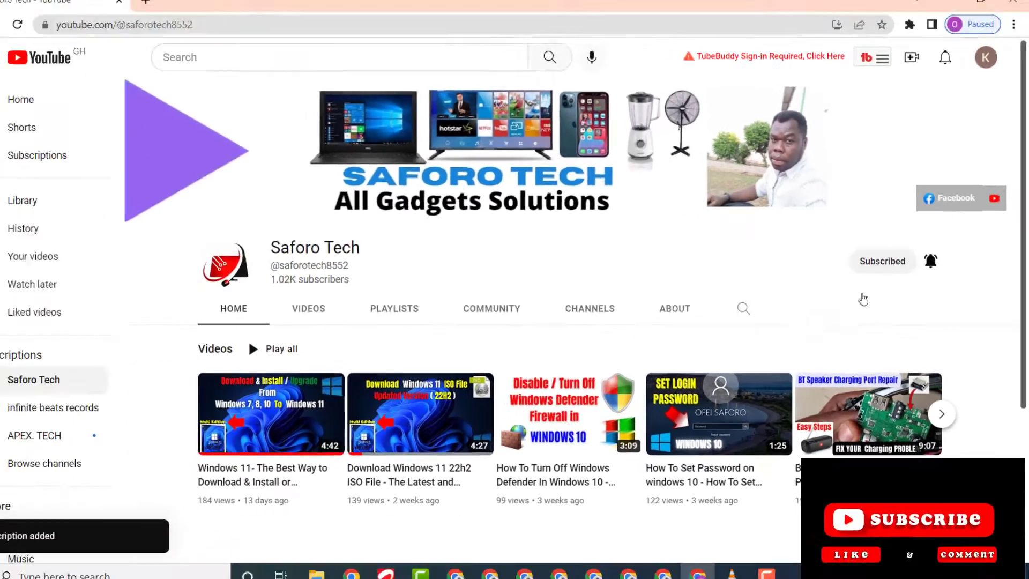